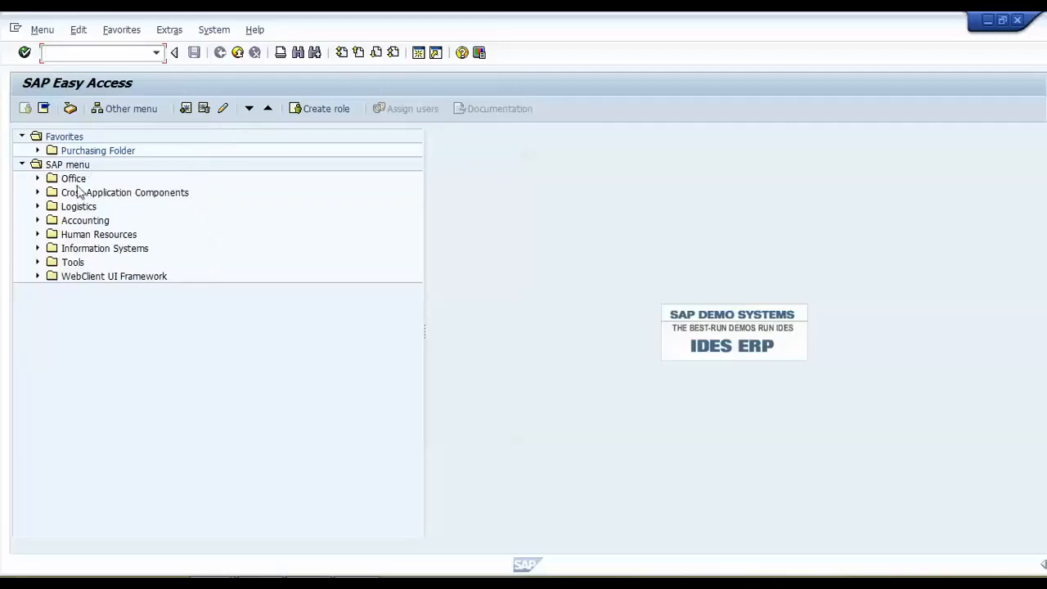
# Locate ME21N - Vendor/Supplying Plant Known in the SAP menu under Logistics, Materials Management, Purchasing, Purchase Order, Create.
pyautogui.click(38, 207)
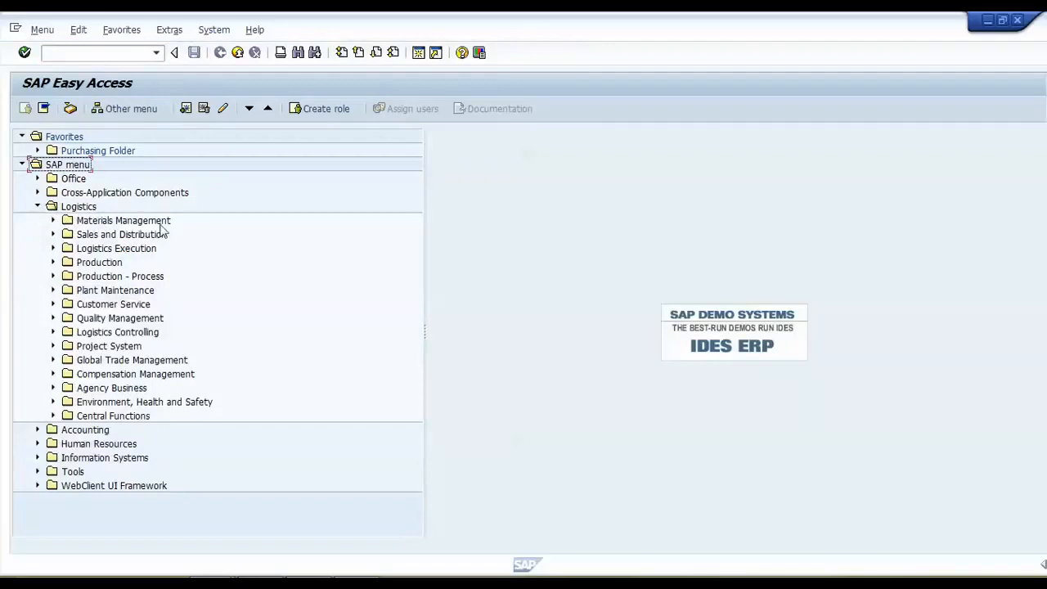
pyautogui.click(53, 221)
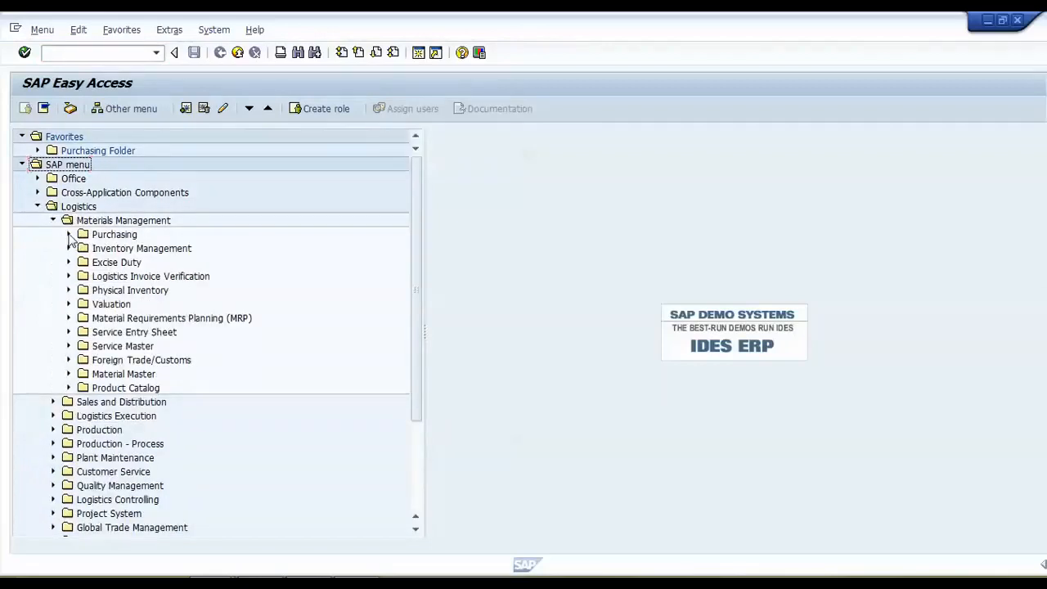
pyautogui.click(69, 235)
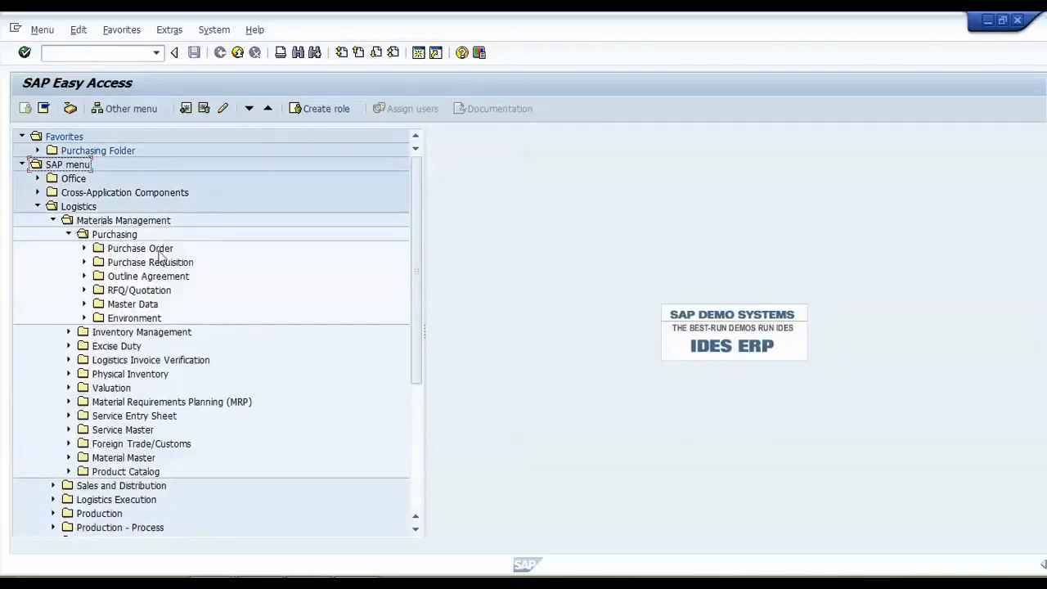
pyautogui.click(84, 248)
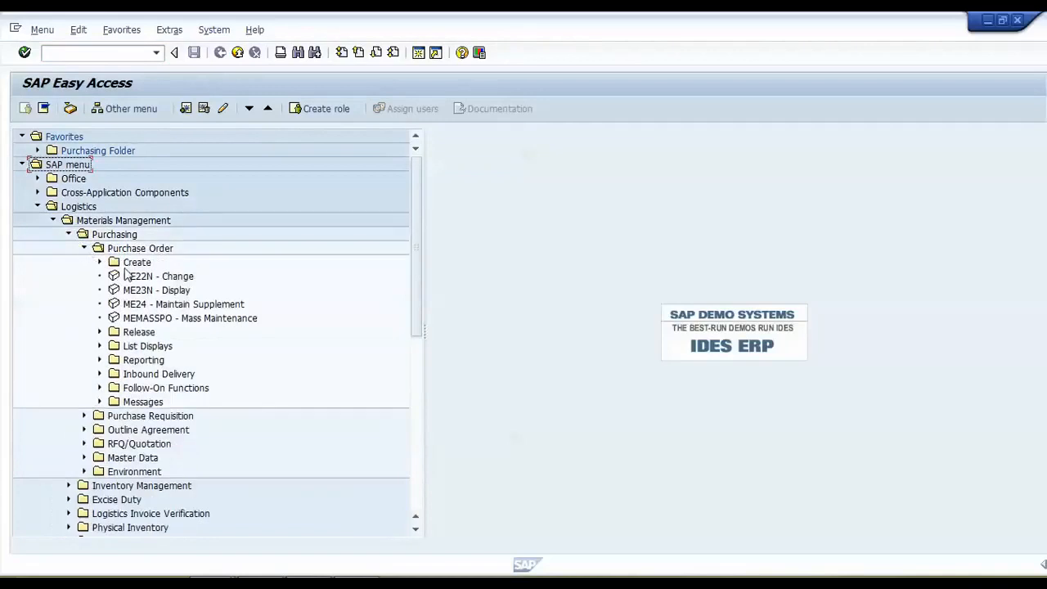
pyautogui.click(99, 263)
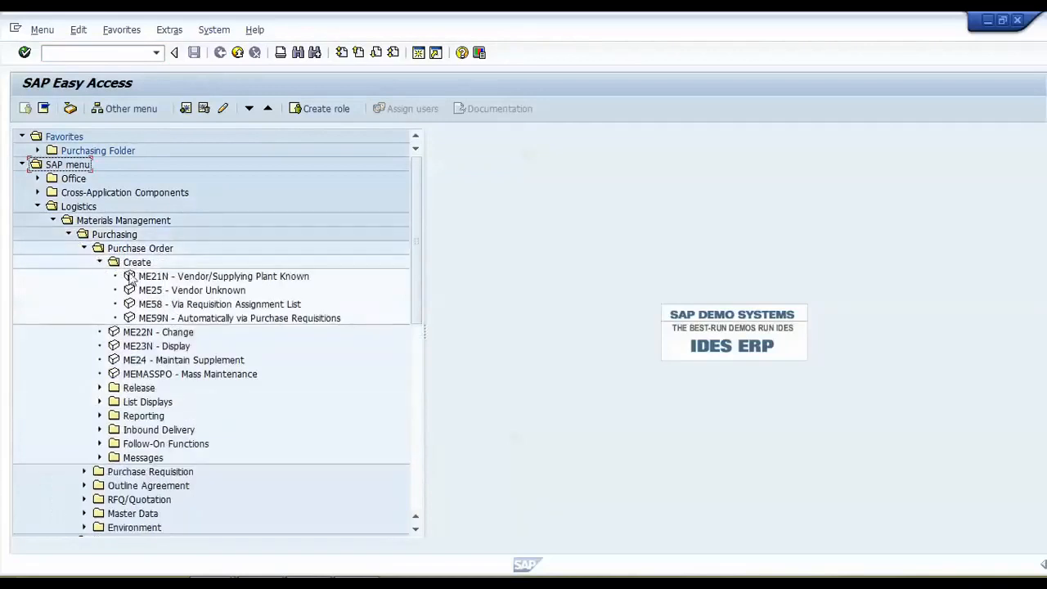
pyautogui.click(144, 277)
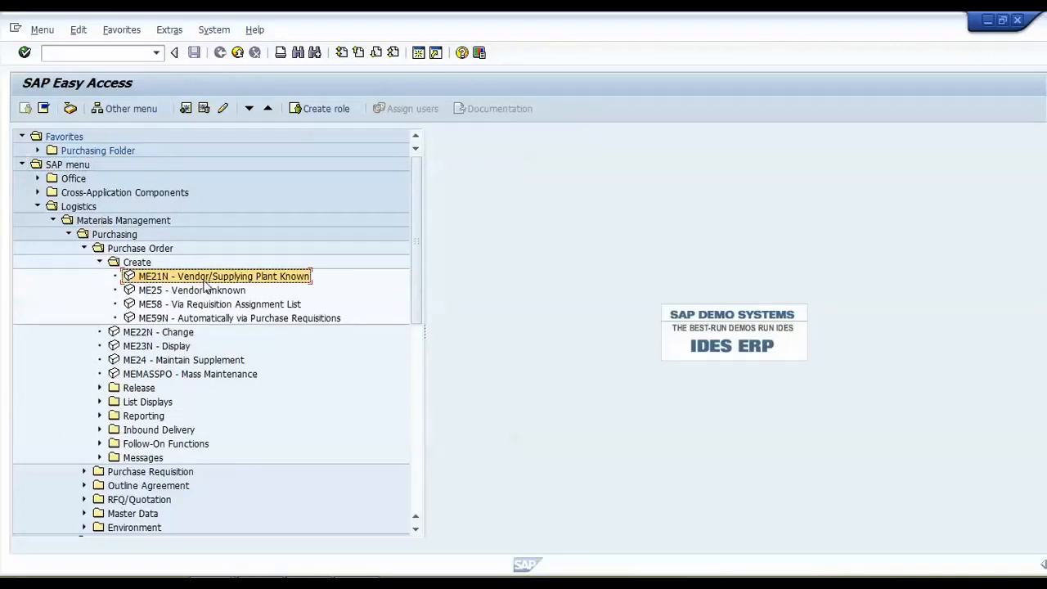
# Start the Create Purchase Order transaction with code me21n and collapse the header and item overview areas.
pyautogui.click(107, 52)
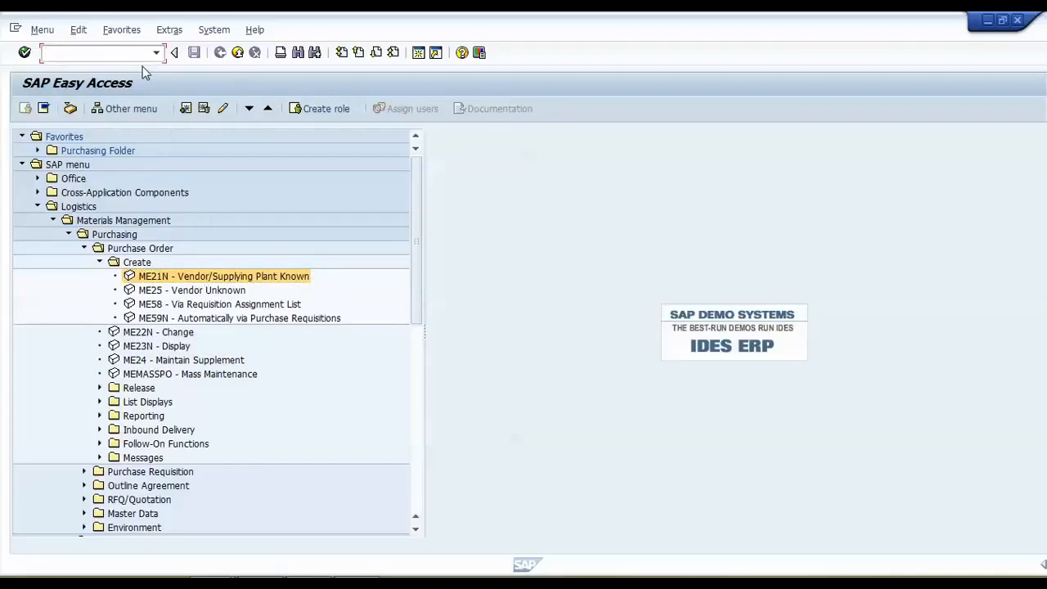
pyautogui.write('me21n')
pyautogui.click(27, 58)
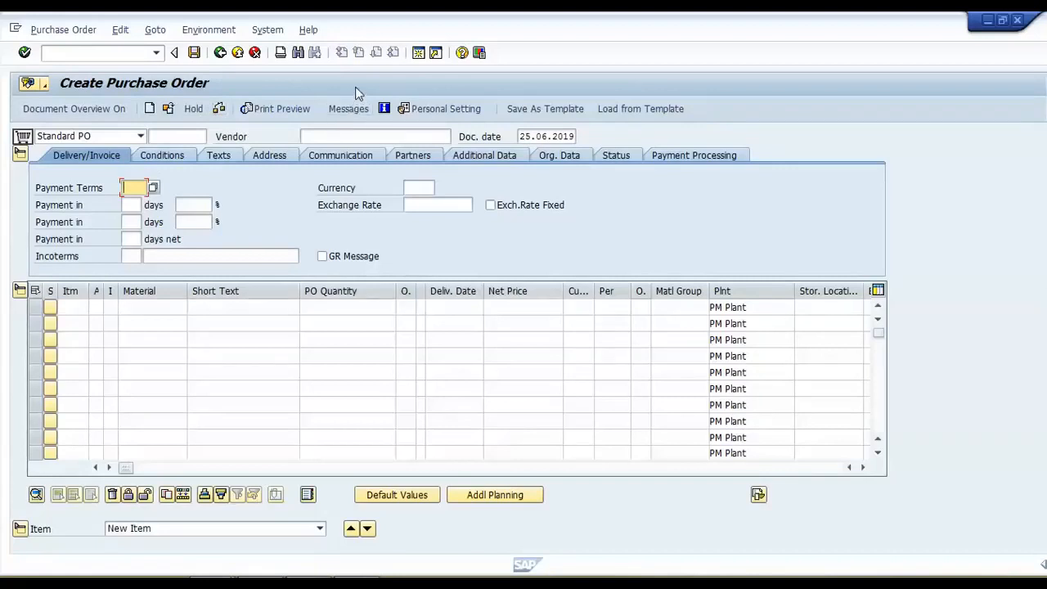
pyautogui.click(22, 292)
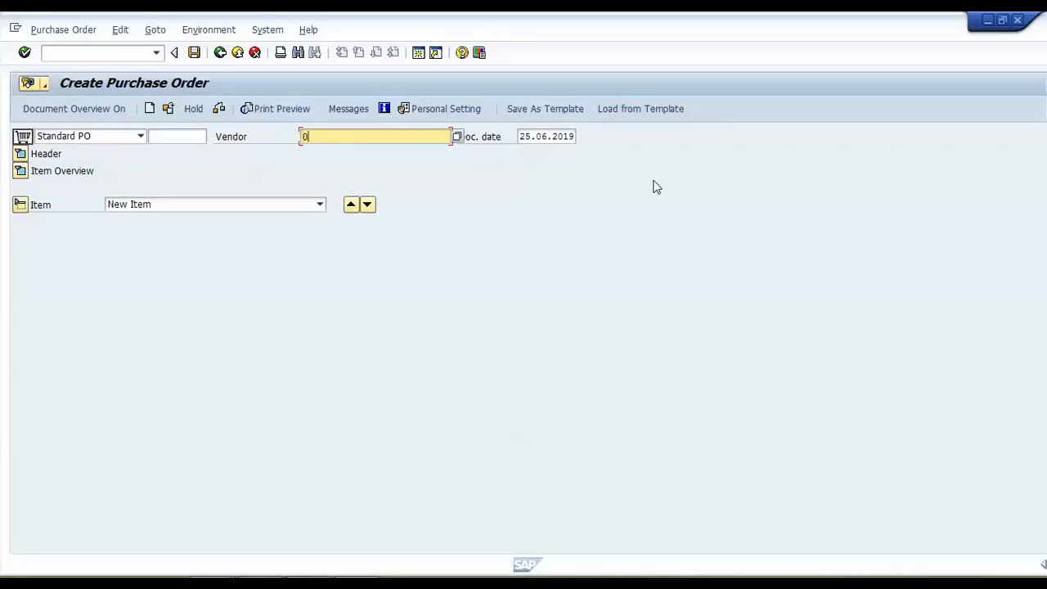
pyautogui.write('00')
pyautogui.press('BackSpace')
pyautogui.press('BackSpace')
pyautogui.press('BackSpace')
pyautogui.press('BackSpace')
pyautogui.press('BackSpace')
pyautogui.press('BackSpace')
pyautogui.press('BackSpace')
# Search the vendors by company code for names matching abc*.
pyautogui.click(460, 139)
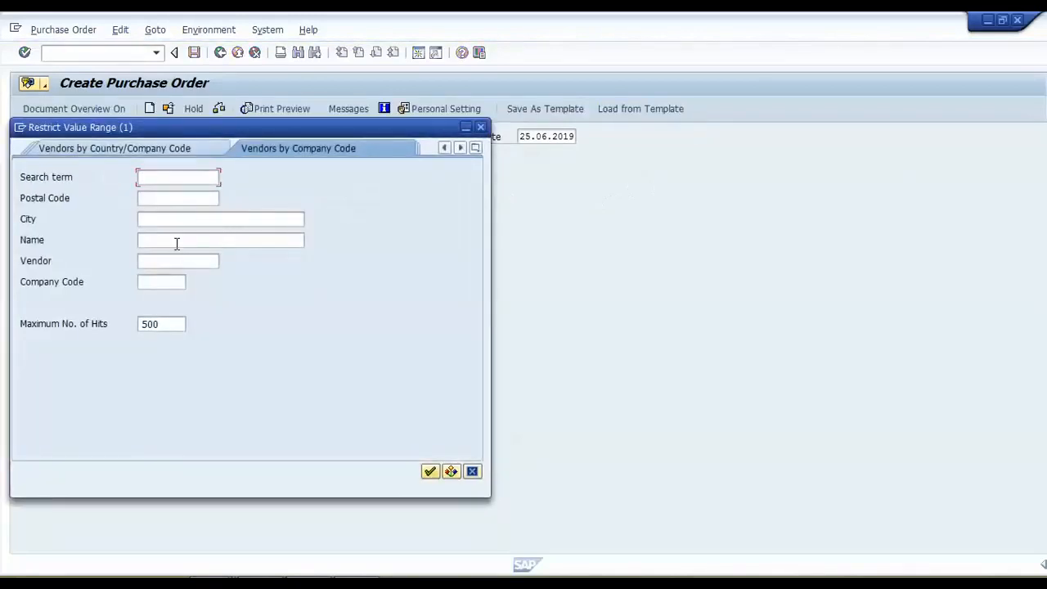
pyautogui.click(170, 240)
pyautogui.write('abc')
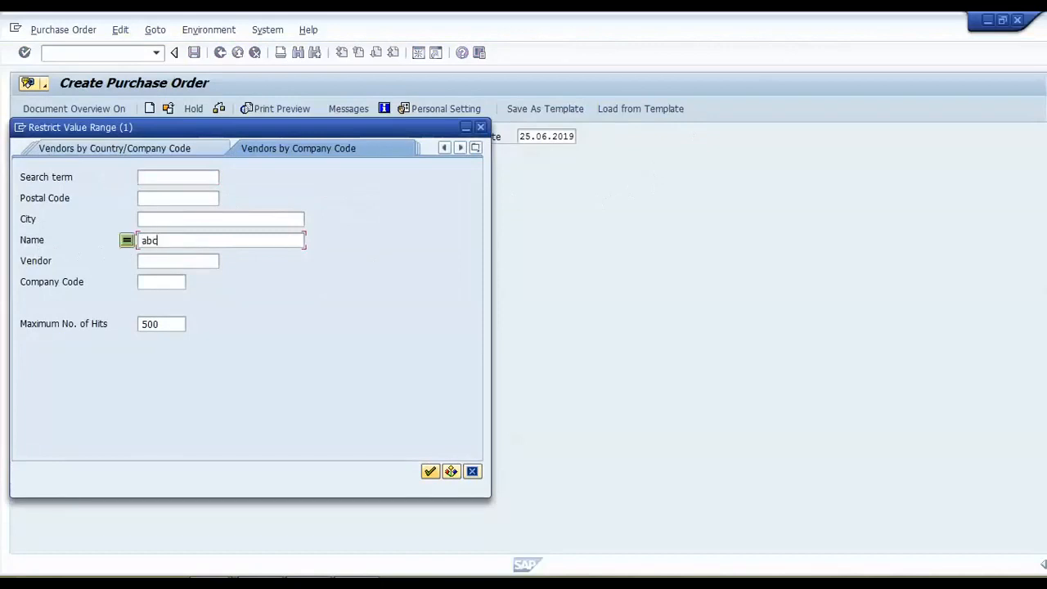
pyautogui.write('*')
pyautogui.click(141, 241)
pyautogui.moveTo(140, 241); pyautogui.dragTo(157, 242)
pyautogui.click(180, 241)
pyautogui.moveTo(165, 242); pyautogui.dragTo(158, 242)
pyautogui.click(429, 472)
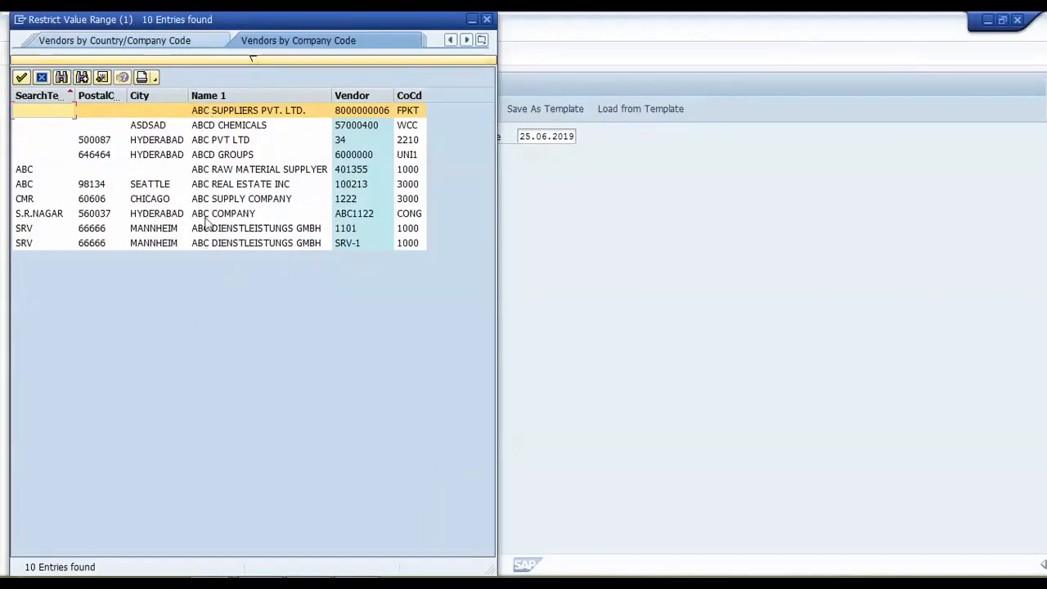
# Choose ABC RAW MATERIAL SUPPLYER with company code 1000 as the purchase order's vendor and confirm the entry.
pyautogui.click(215, 171)
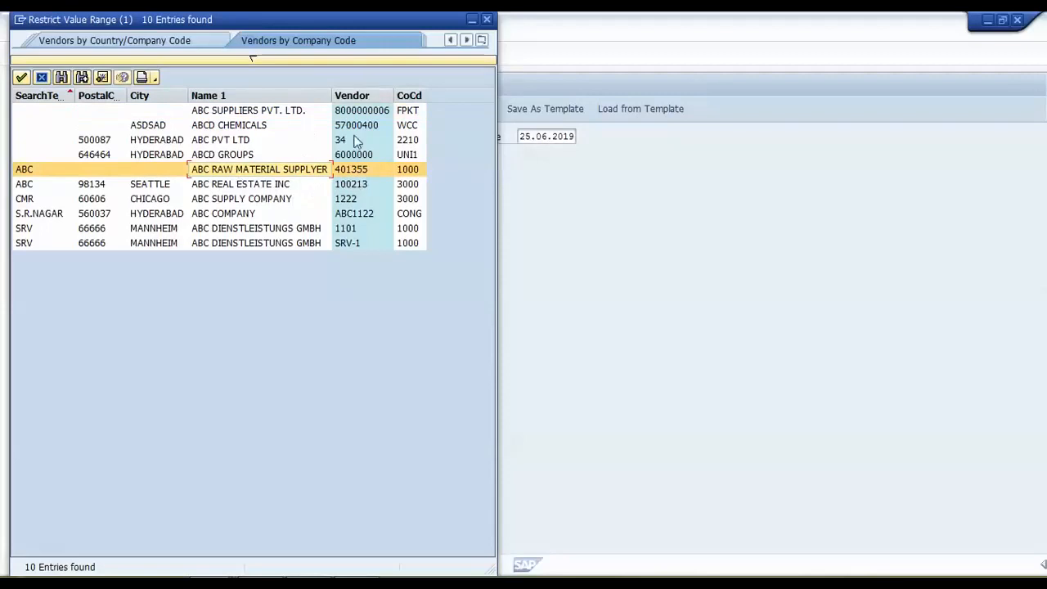
pyautogui.doubleClick(354, 172)
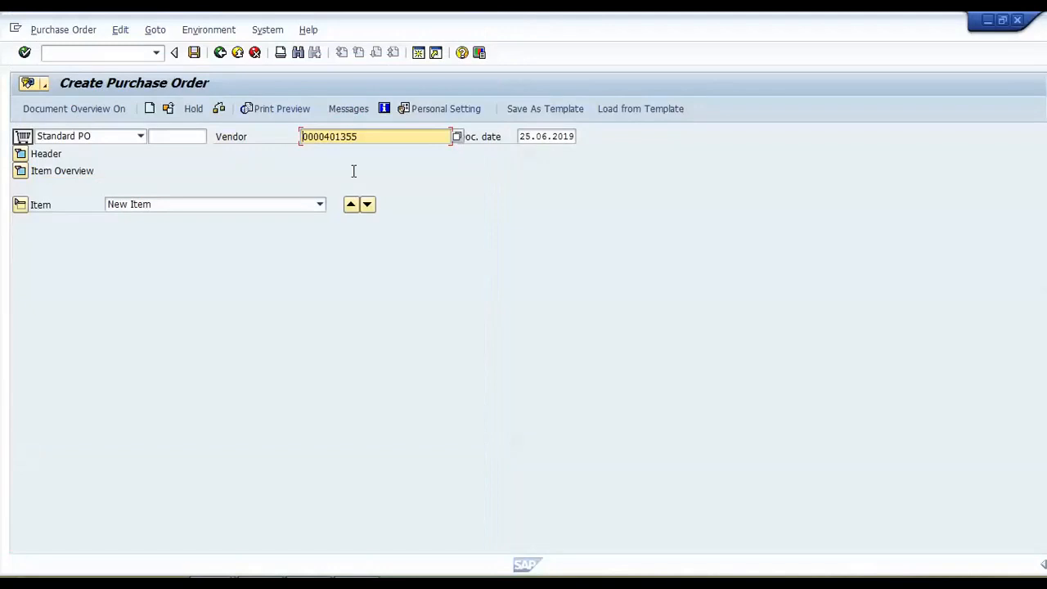
pyautogui.moveTo(365, 137); pyautogui.dragTo(300, 137)
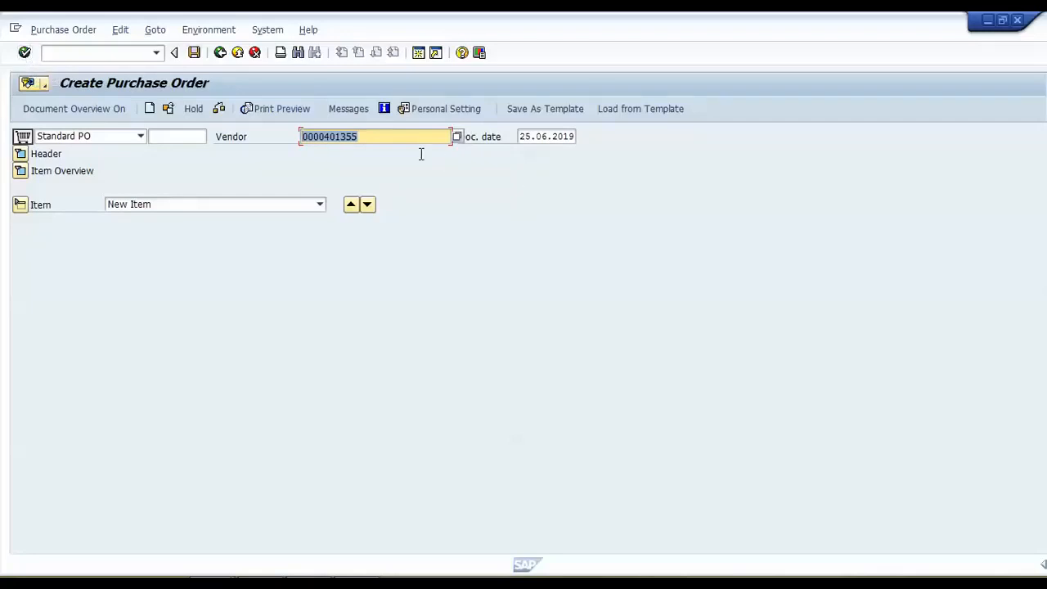
pyautogui.click(384, 137)
pyautogui.moveTo(359, 137); pyautogui.dragTo(326, 136)
pyautogui.click(25, 53)
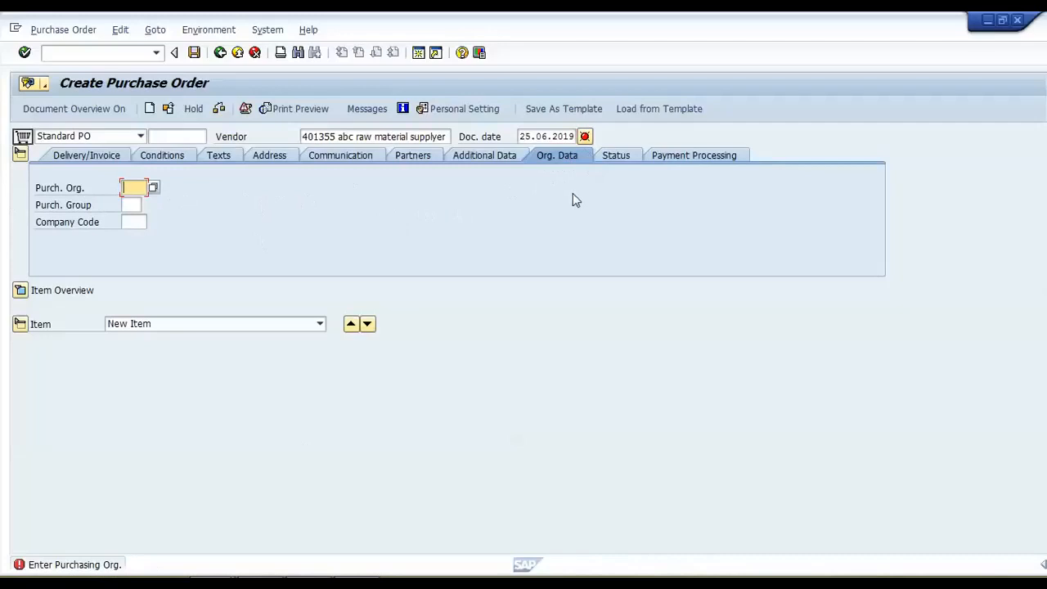
# Set the organizational data to purchasing organization 1000, purchasing group 100 and company code 1000.
pyautogui.write('1000')
pyautogui.press('Tab')
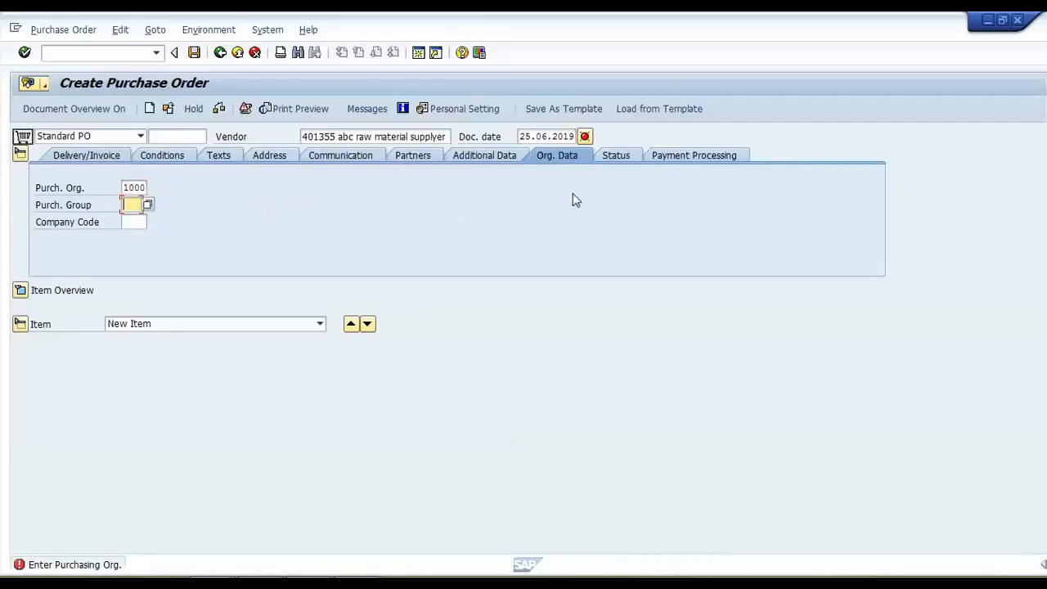
pyautogui.write('100')
pyautogui.press('Tab')
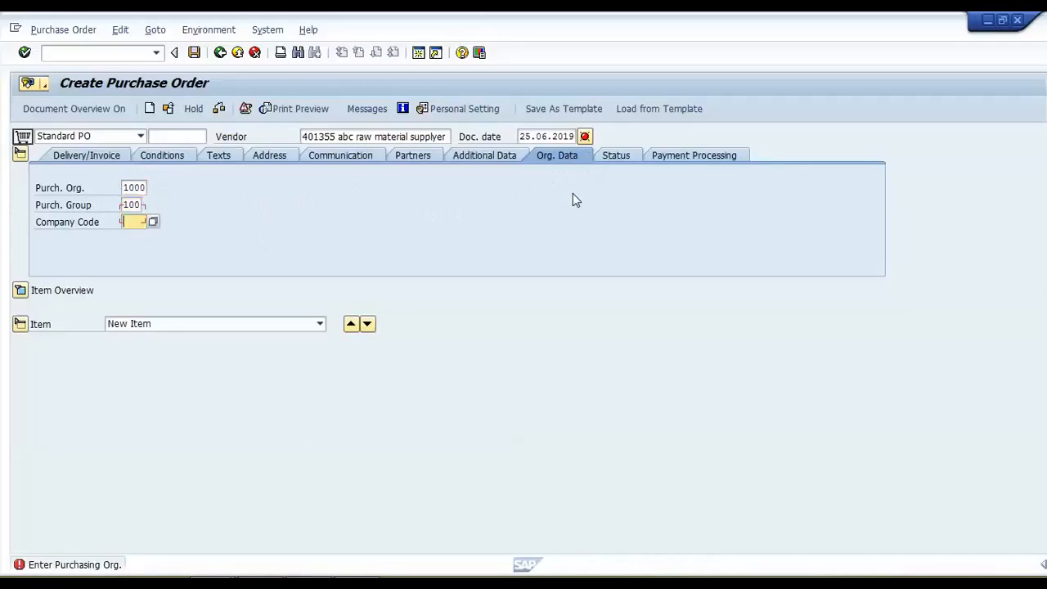
pyautogui.write('1000')
# Examine the vendor's address data and the incoterms in the delivery and invoice data of the order header.
pyautogui.moveTo(300, 137); pyautogui.dragTo(411, 208)
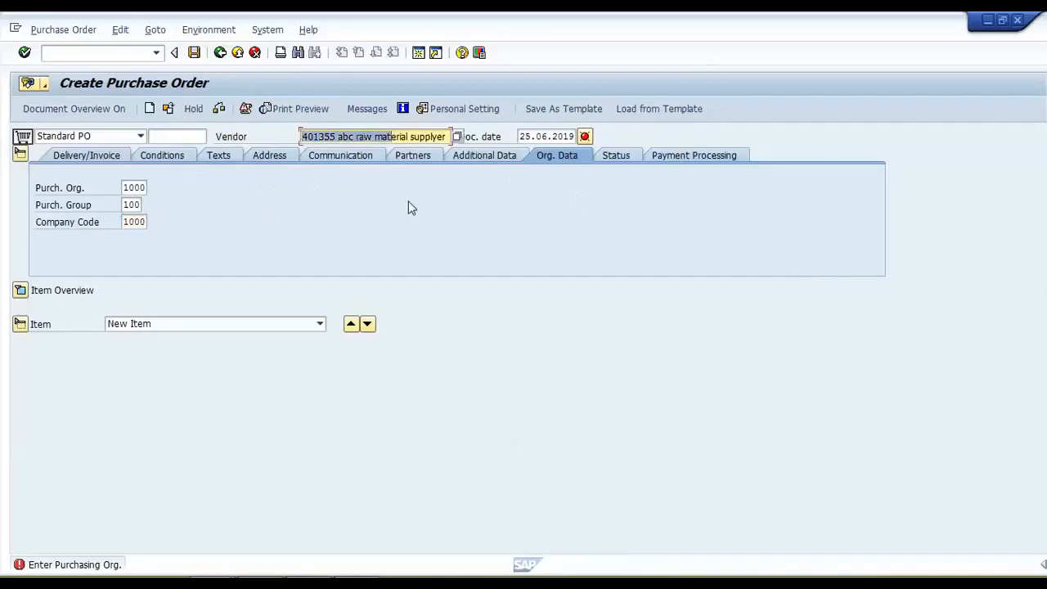
pyautogui.click(270, 156)
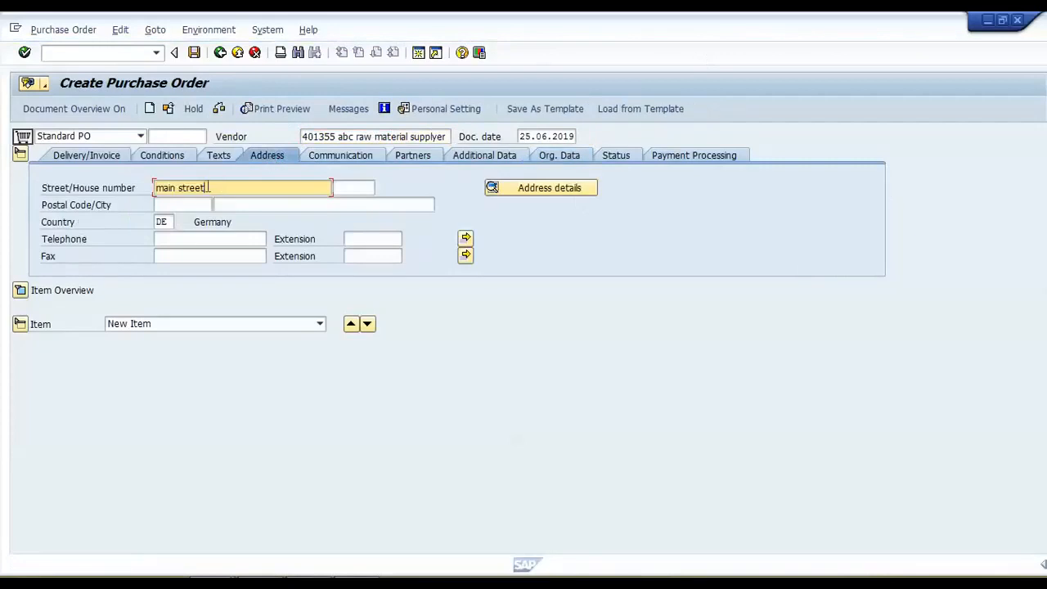
pyautogui.moveTo(208, 189); pyautogui.dragTo(151, 187)
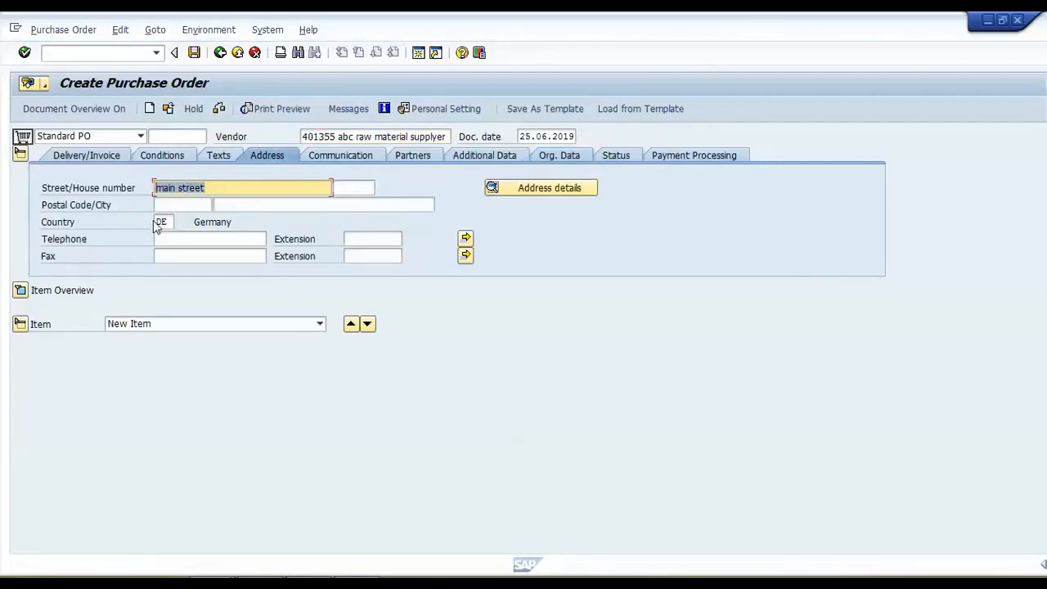
pyautogui.click(161, 222)
pyautogui.doubleClick(160, 222)
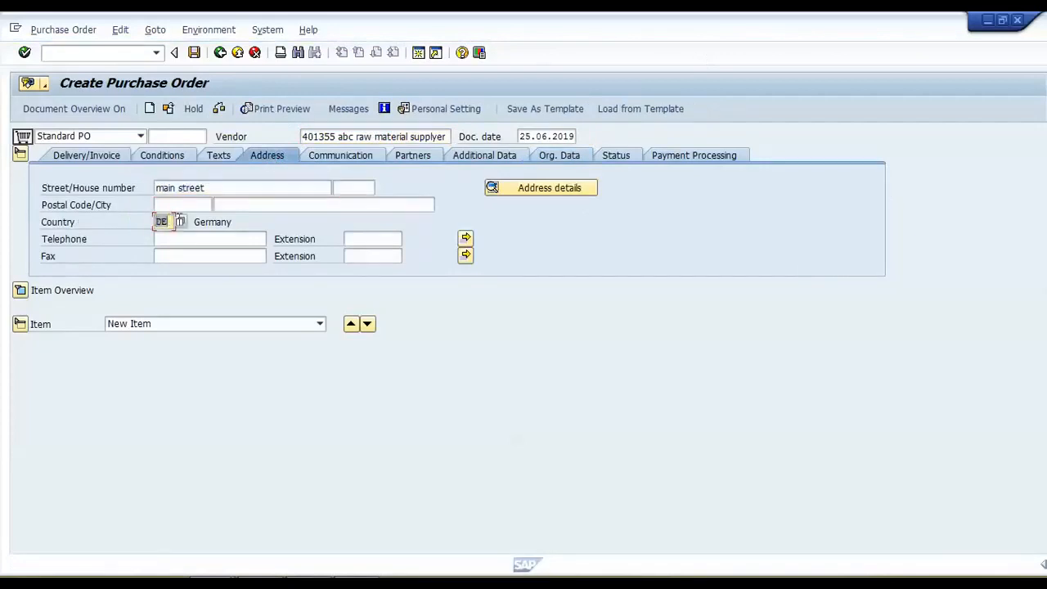
pyautogui.doubleClick(336, 137)
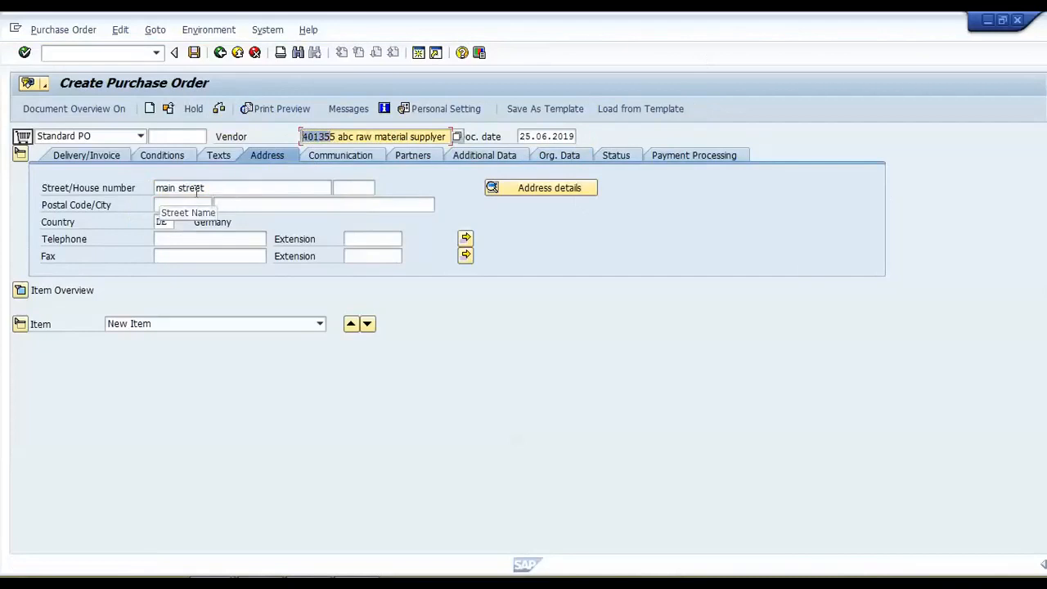
pyautogui.click(87, 156)
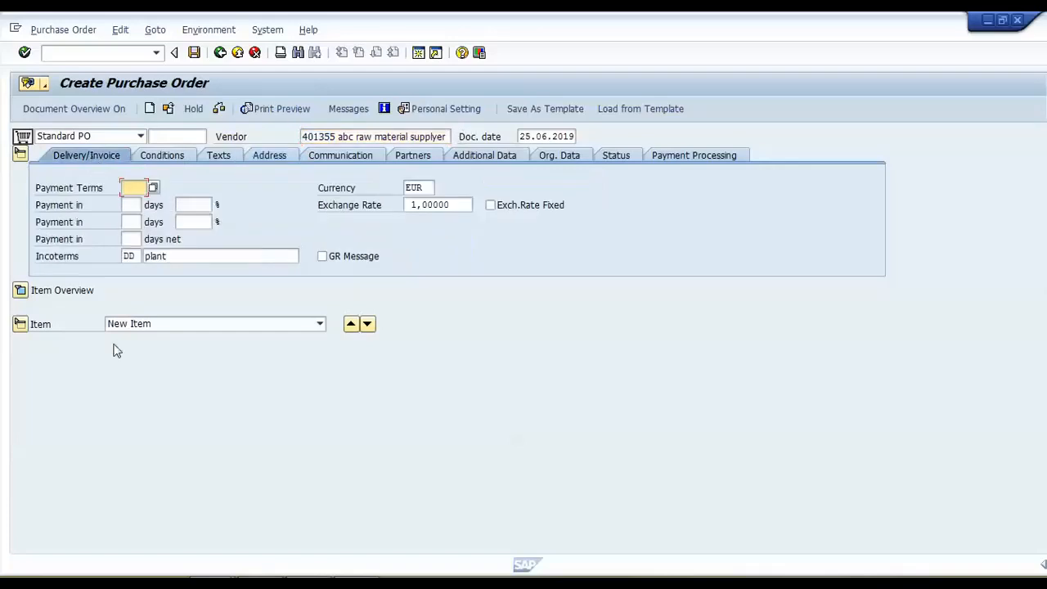
pyautogui.click(134, 256)
pyautogui.moveTo(133, 256); pyautogui.dragTo(115, 257)
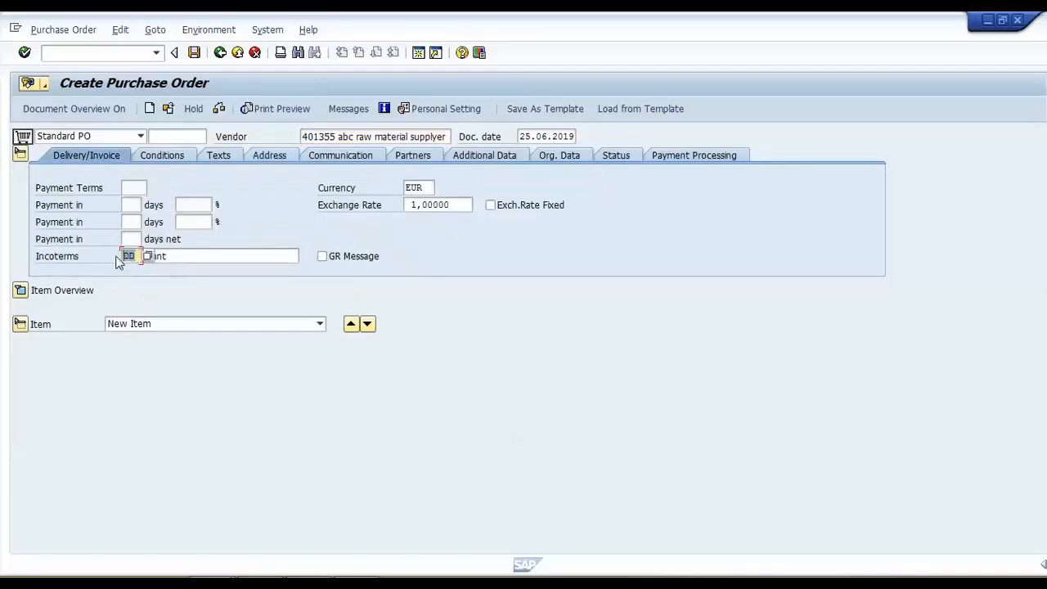
pyautogui.click(185, 257)
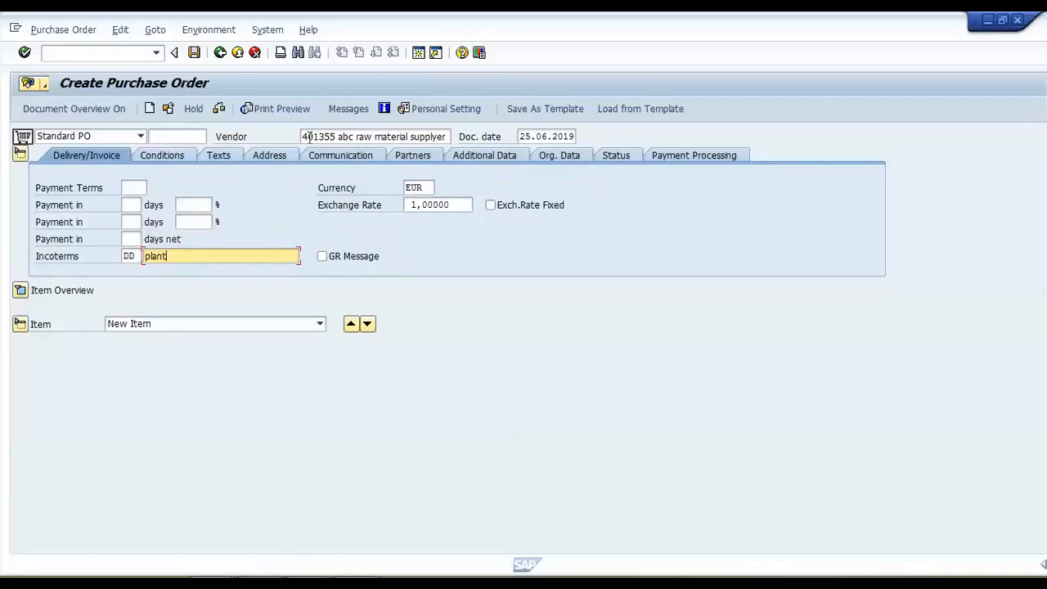
pyautogui.moveTo(306, 137); pyautogui.dragTo(450, 137)
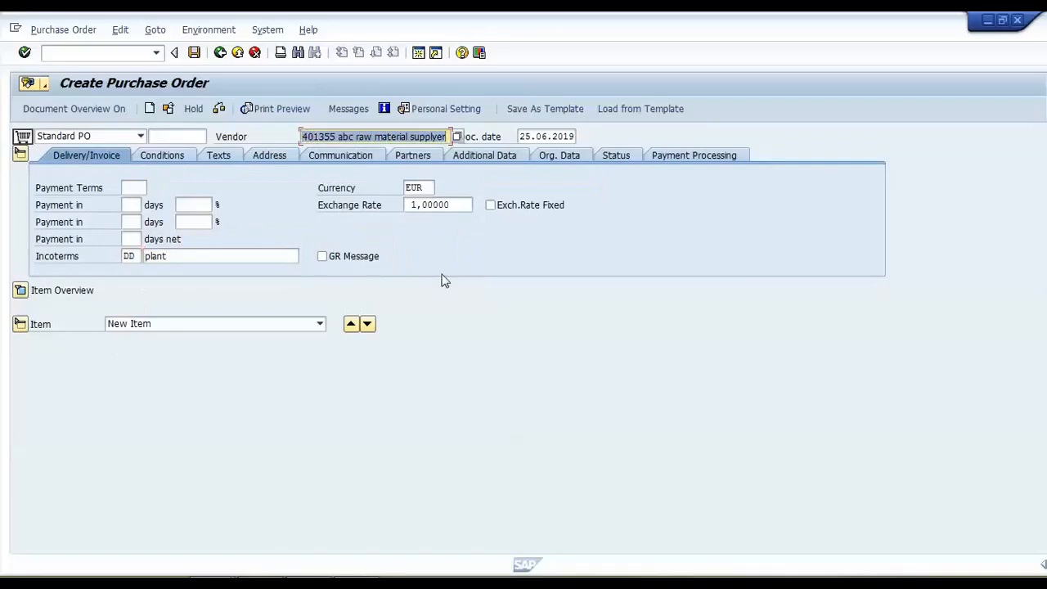
# Expand the item overview, open the default values in Personal Settings and move the dialog clear of the order header.
pyautogui.click(20, 291)
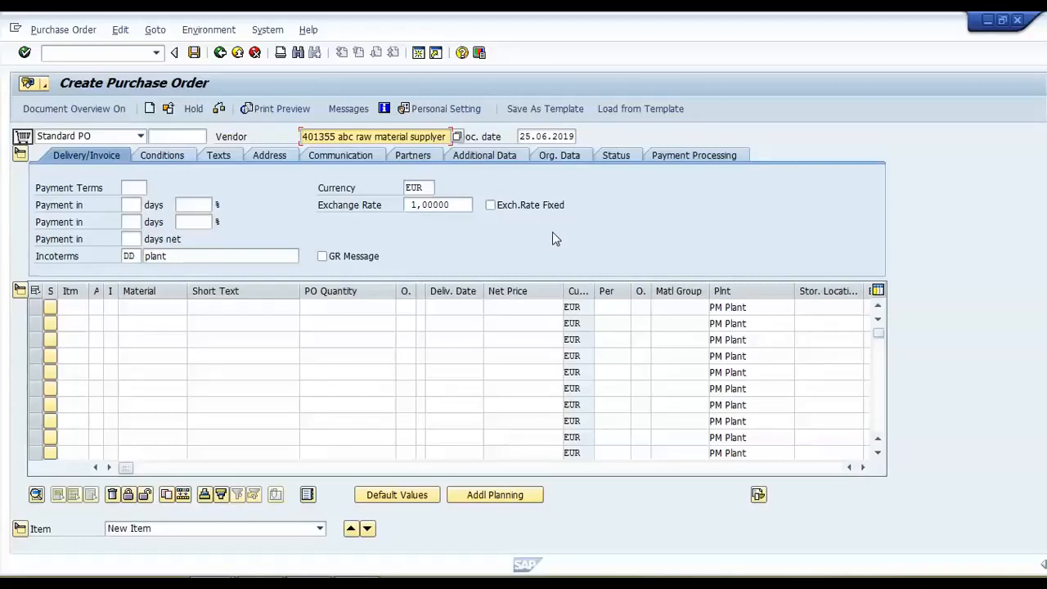
pyautogui.click(426, 113)
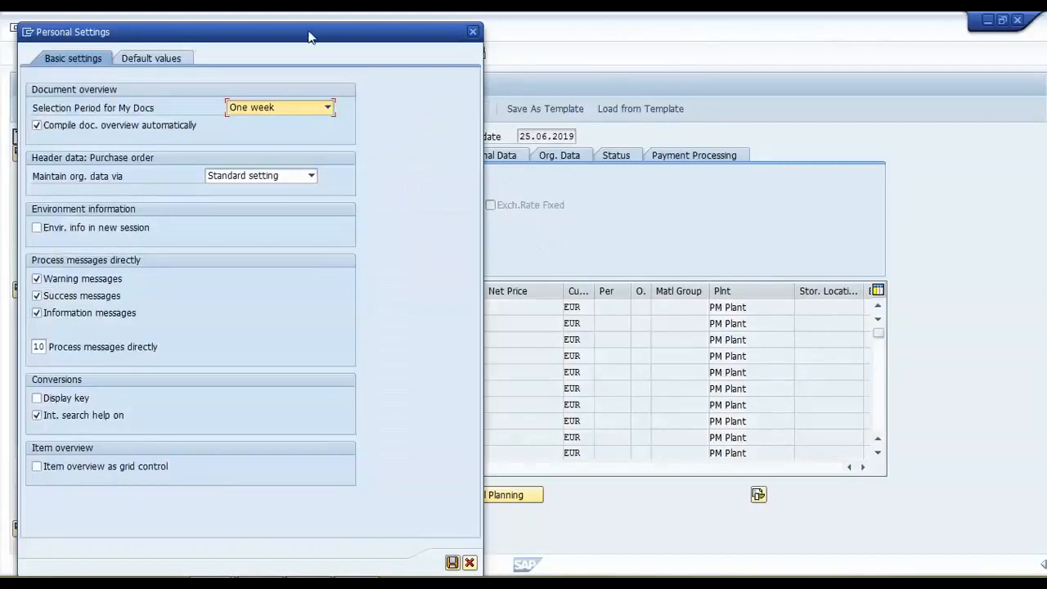
pyautogui.moveTo(309, 34); pyautogui.dragTo(376, 39)
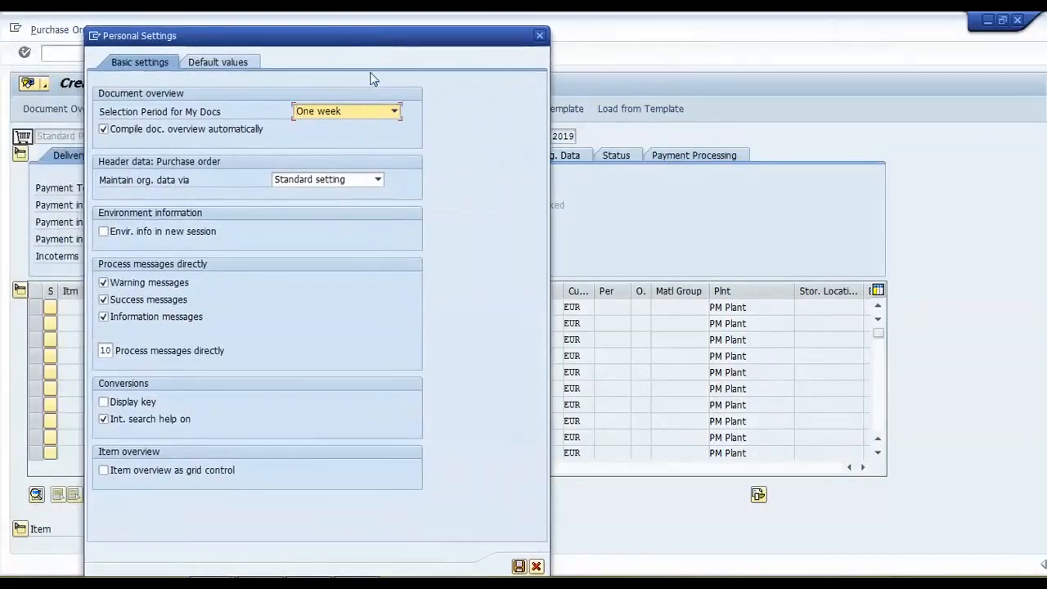
pyautogui.click(205, 64)
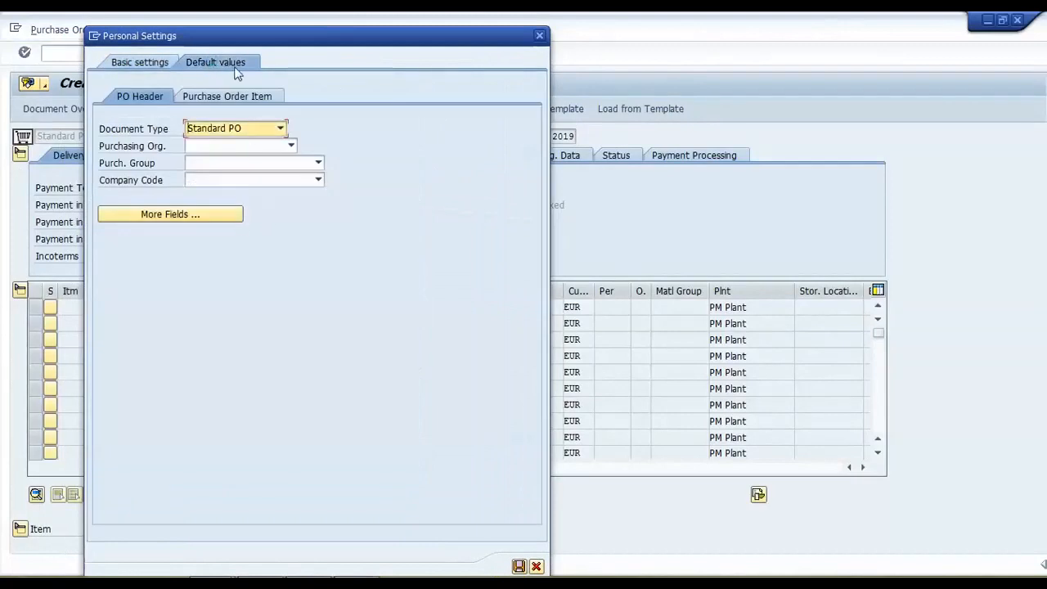
pyautogui.moveTo(260, 41); pyautogui.dragTo(396, 38)
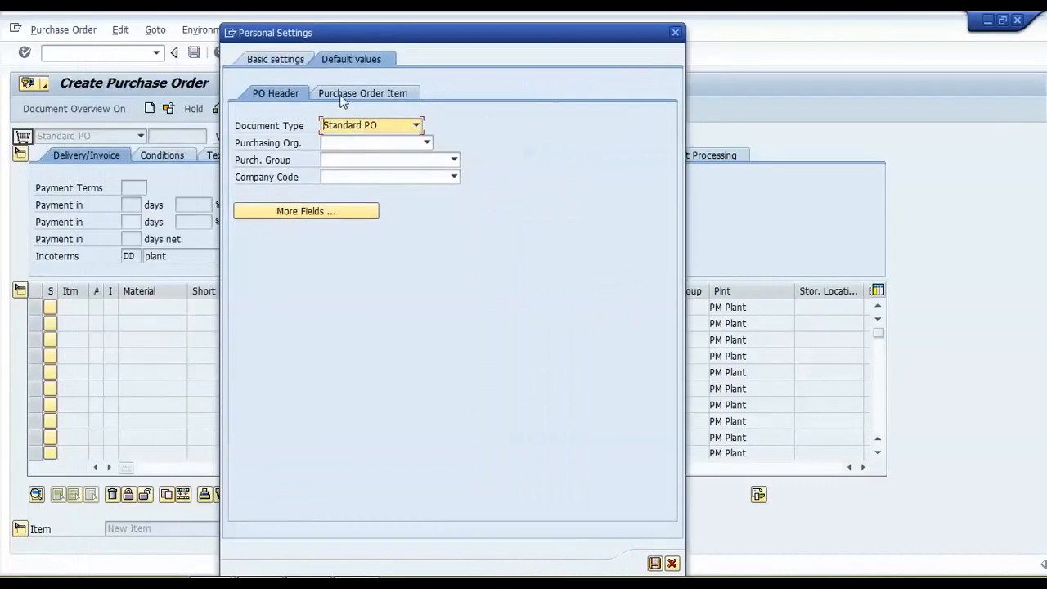
pyautogui.moveTo(386, 39); pyautogui.dragTo(539, 32)
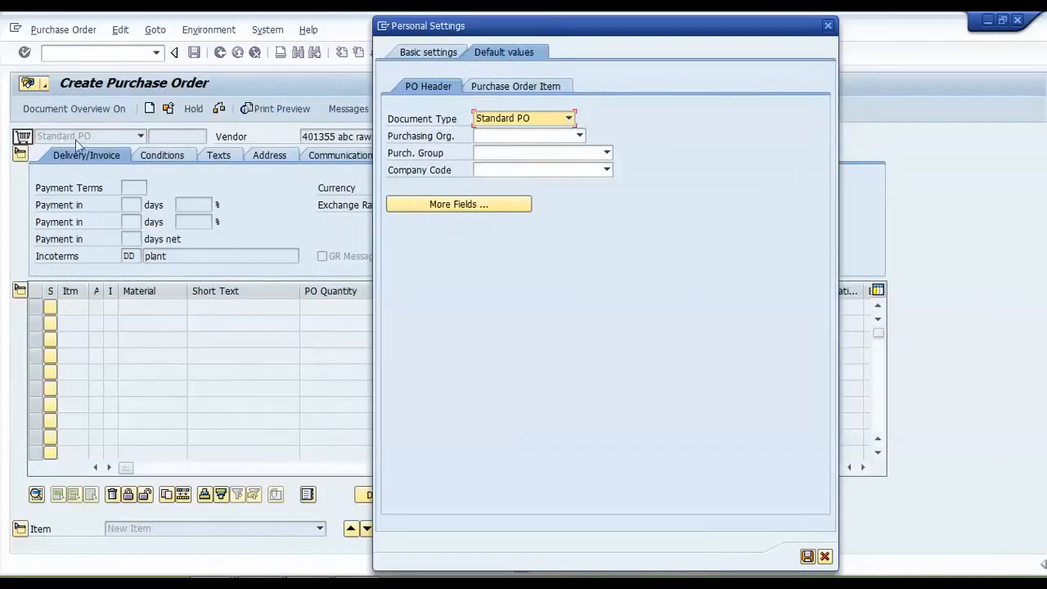
# Examine the options for the default document type and purchasing organization in the PO header default values.
pyautogui.click(571, 117)
pyautogui.click(571, 118)
pyautogui.click(579, 136)
pyautogui.click(579, 136)
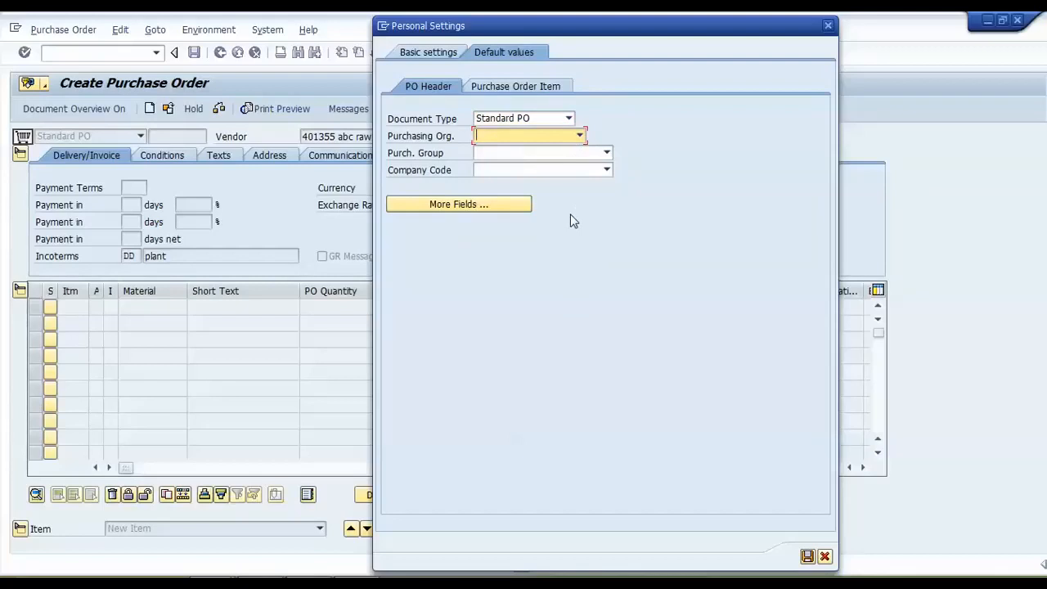
# Review the additional fields for the PO header defaults, marking Terms of Payment, Currency and Incoterms, and cancel the layout change.
pyautogui.click(509, 206)
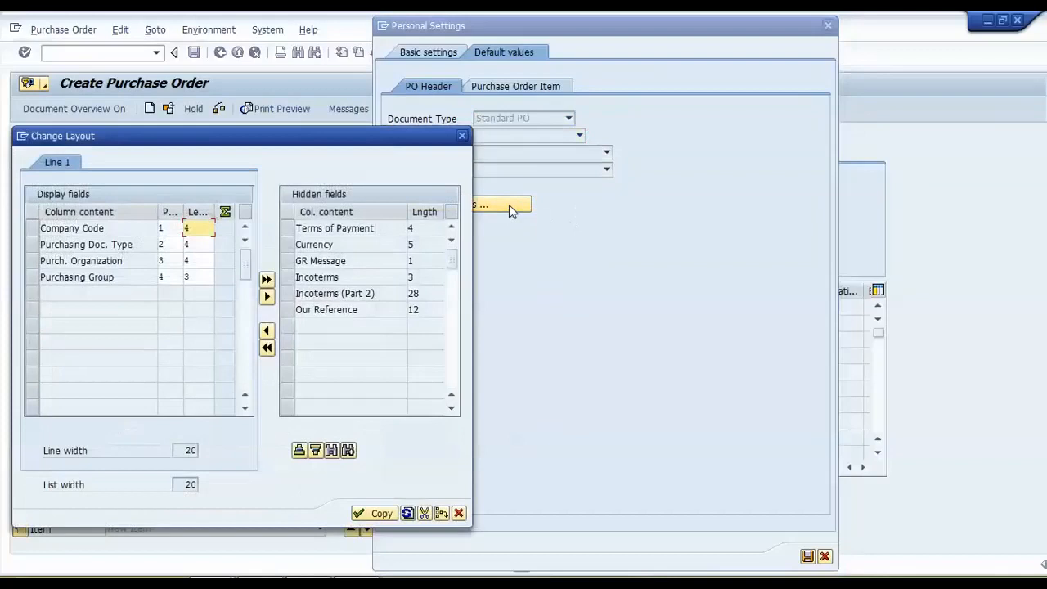
pyautogui.click(288, 229)
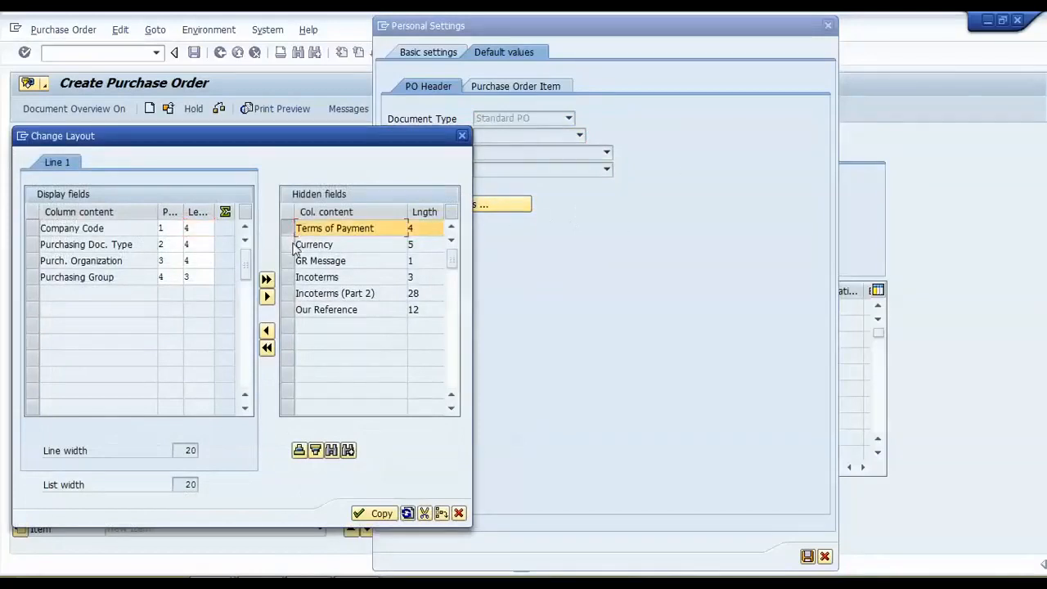
pyautogui.click(288, 245)
pyautogui.click(288, 277)
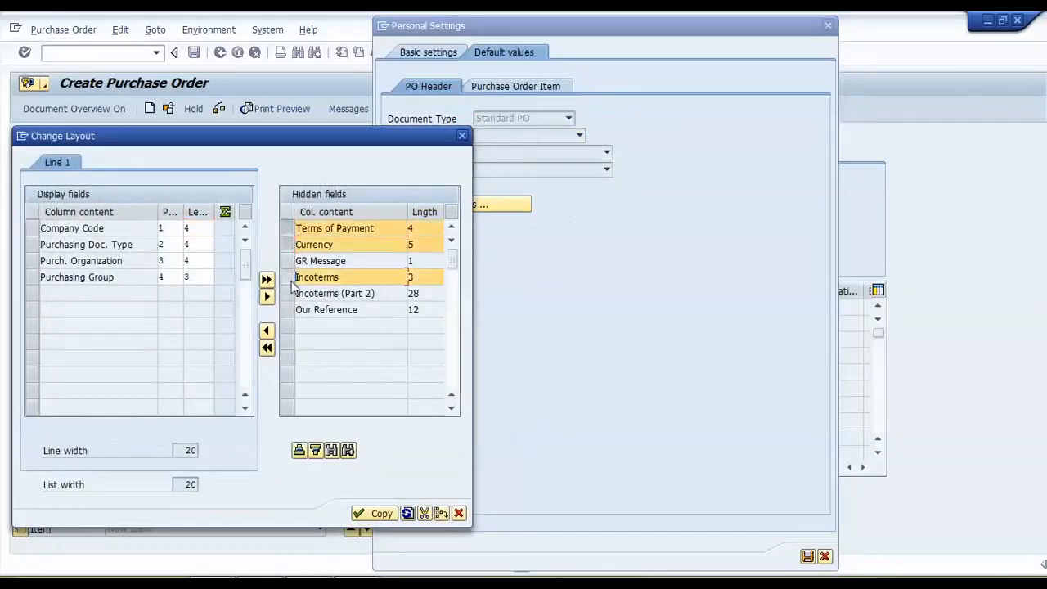
pyautogui.click(458, 513)
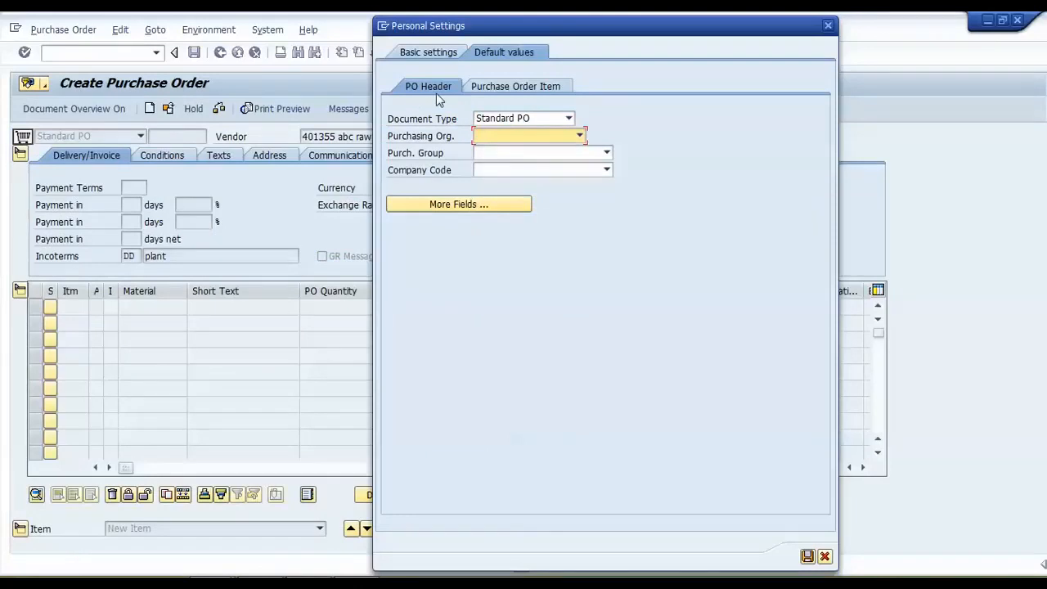
# Open the purchase order item default values and compare the default plant with the plant column of the item overview.
pyautogui.click(493, 92)
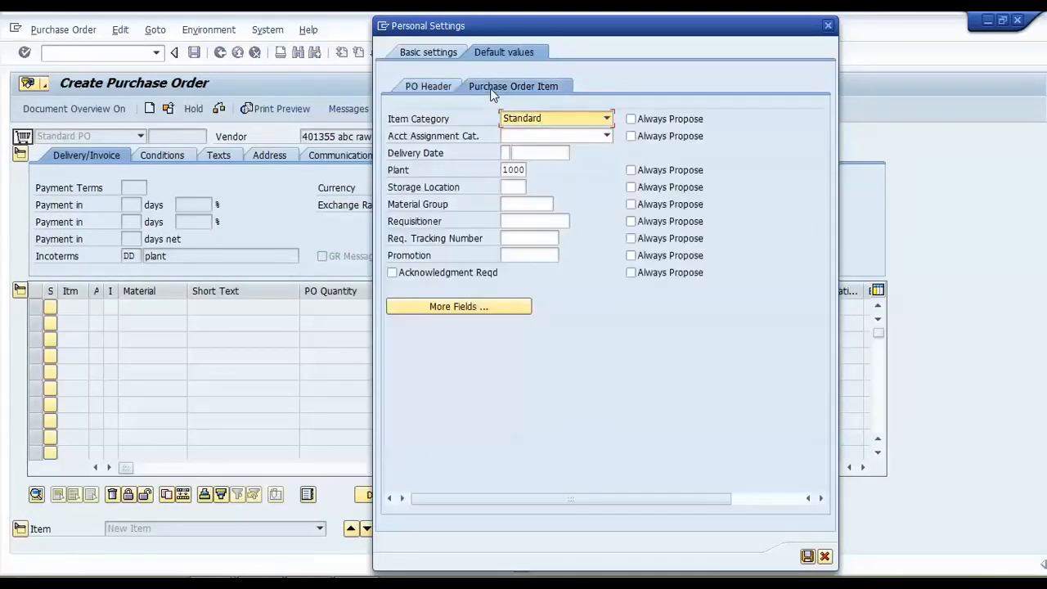
pyautogui.moveTo(526, 30); pyautogui.dragTo(548, 26)
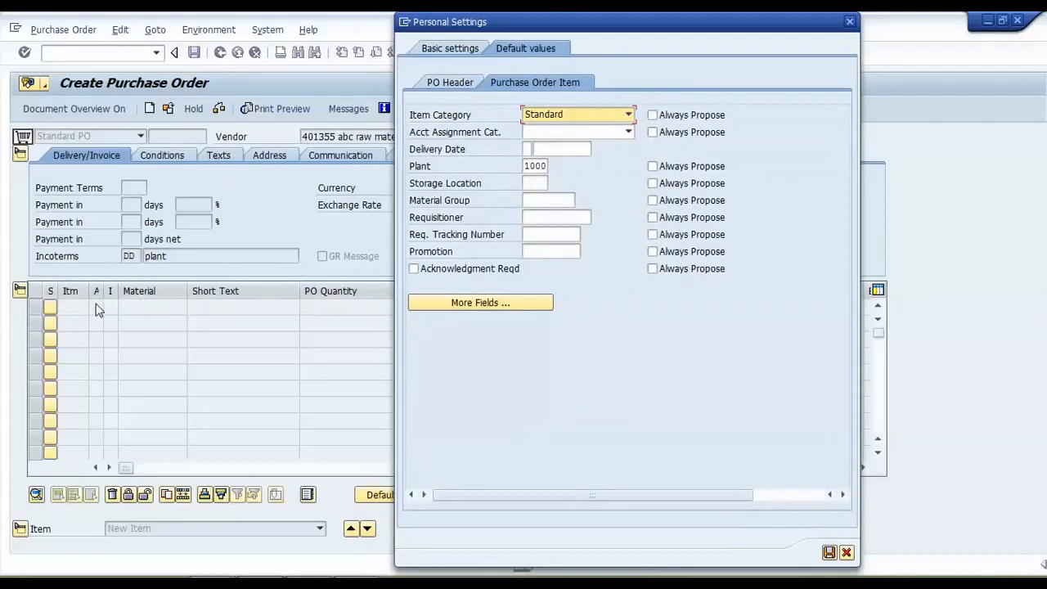
pyautogui.click(527, 165)
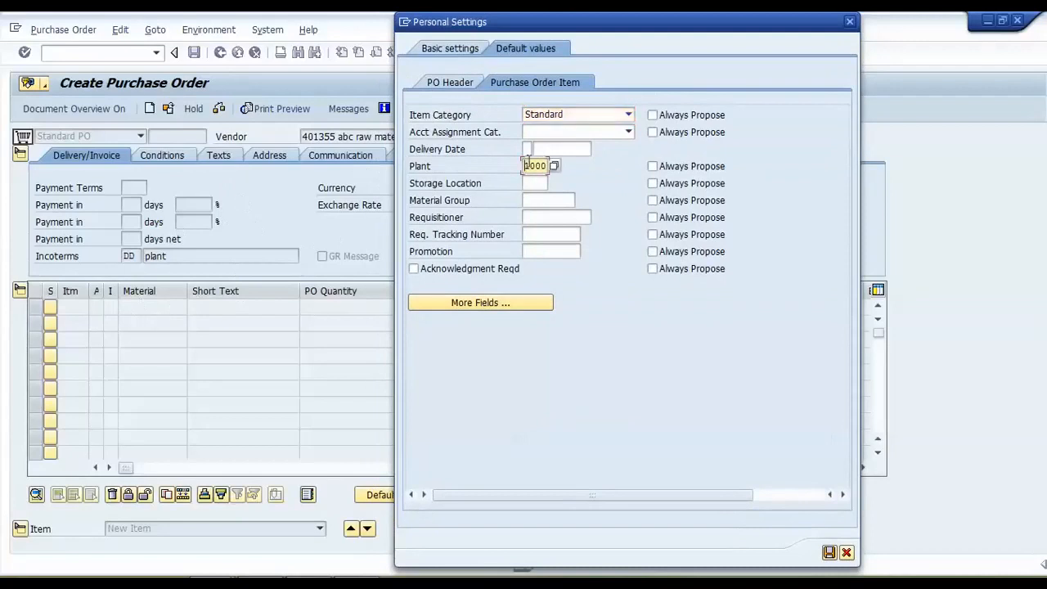
pyautogui.moveTo(622, 25); pyautogui.dragTo(454, 32)
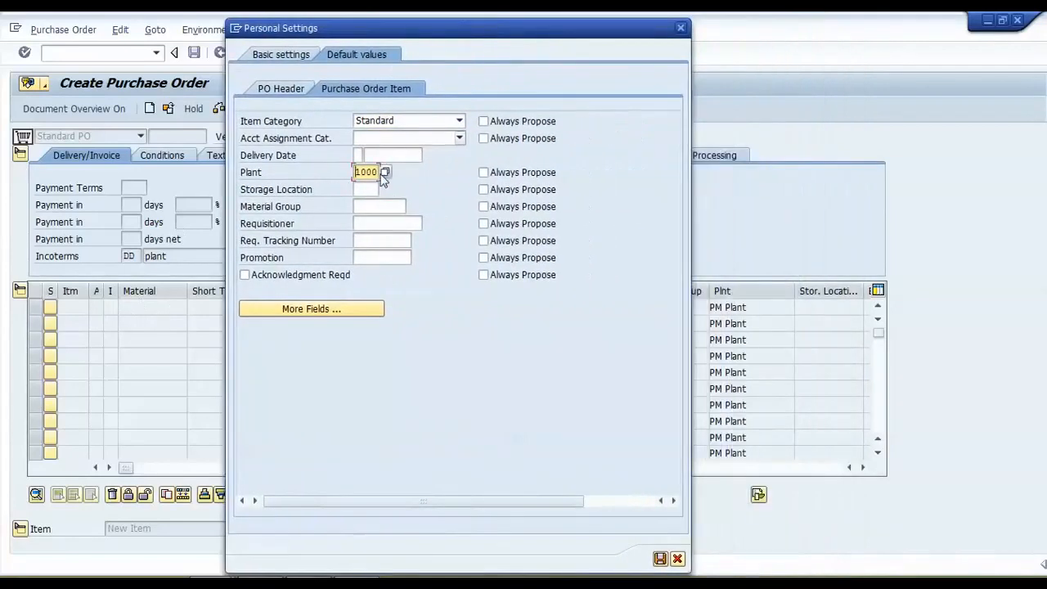
pyautogui.moveTo(525, 32); pyautogui.dragTo(434, 30)
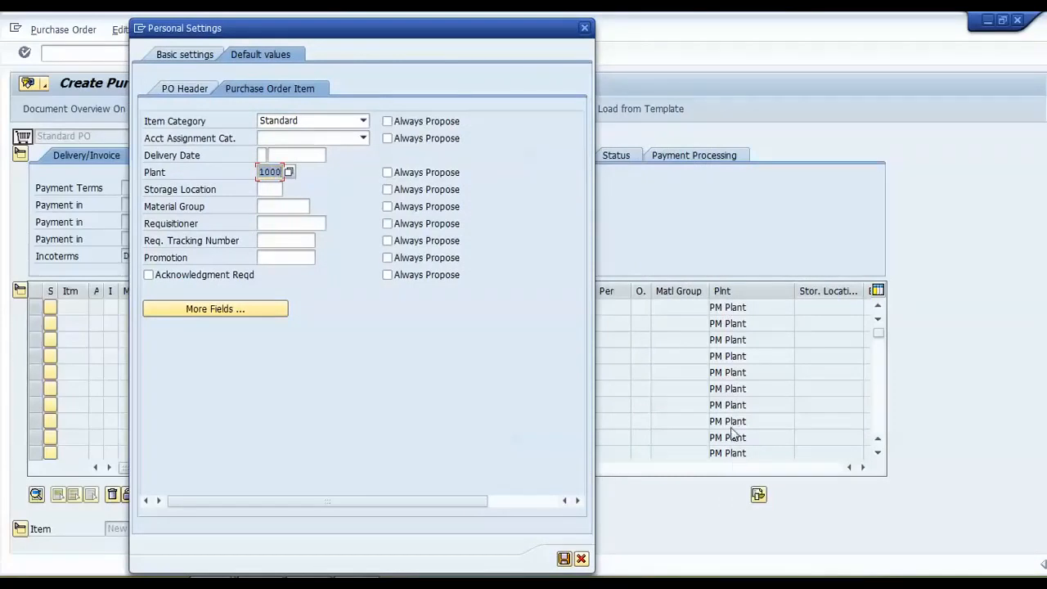
pyautogui.moveTo(362, 33); pyautogui.dragTo(413, 25)
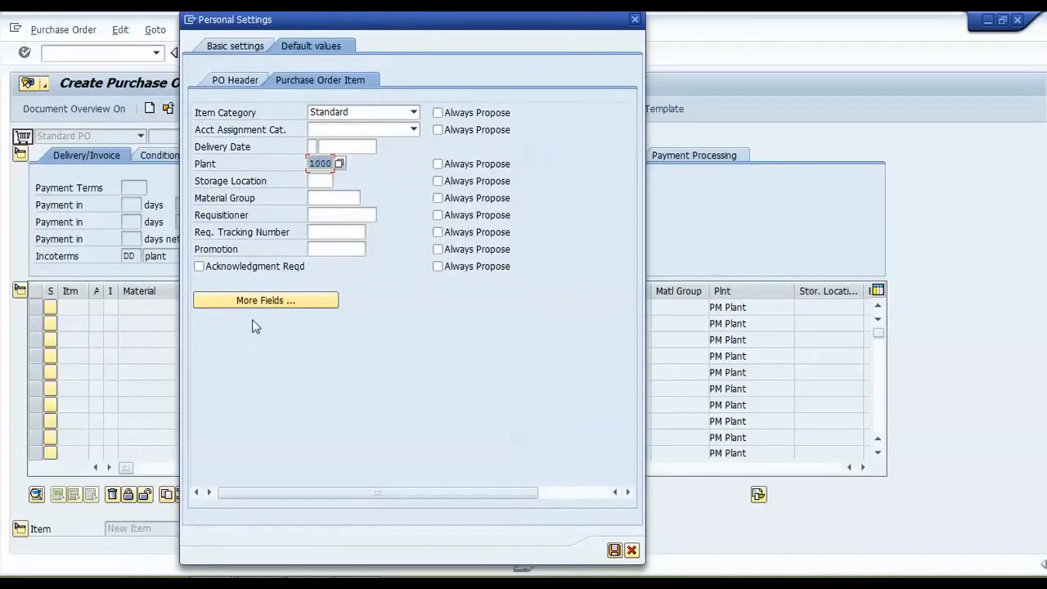
# Review the additional item default fields, marking Price Date, Incoterms and Season, then cancel the layout change and close Personal Settings.
pyautogui.click(242, 301)
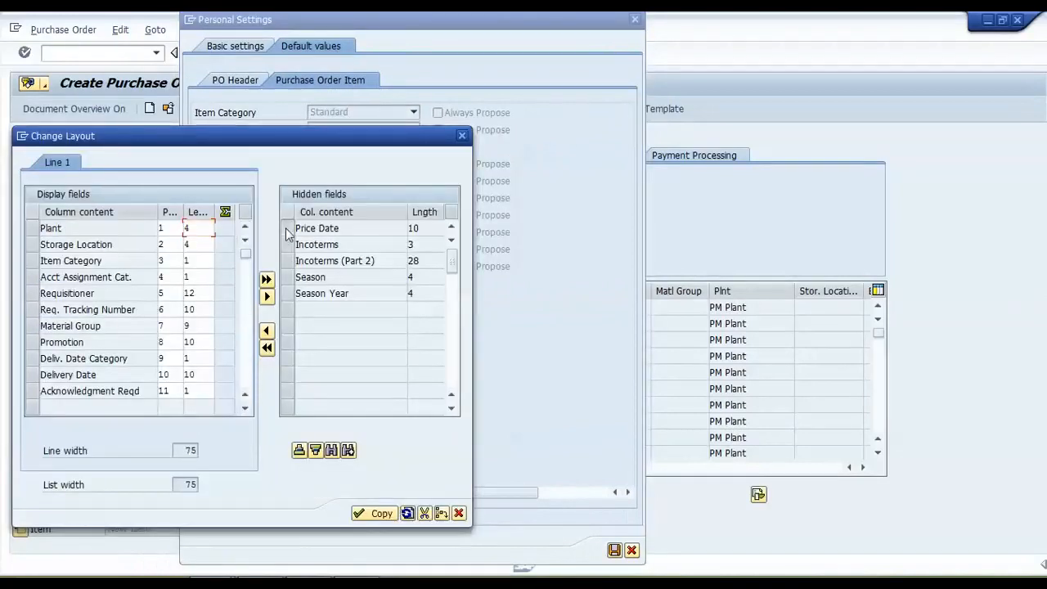
pyautogui.moveTo(287, 229); pyautogui.dragTo(287, 243)
pyautogui.keyDown('ctrl'); pyautogui.click(288, 278); pyautogui.keyUp('ctrl')
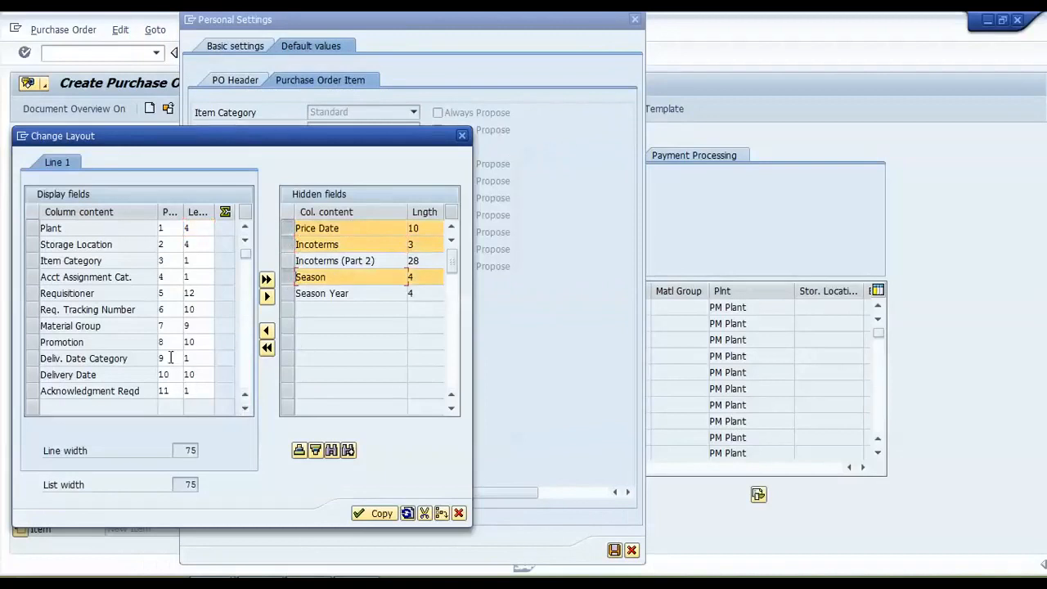
pyautogui.click(459, 513)
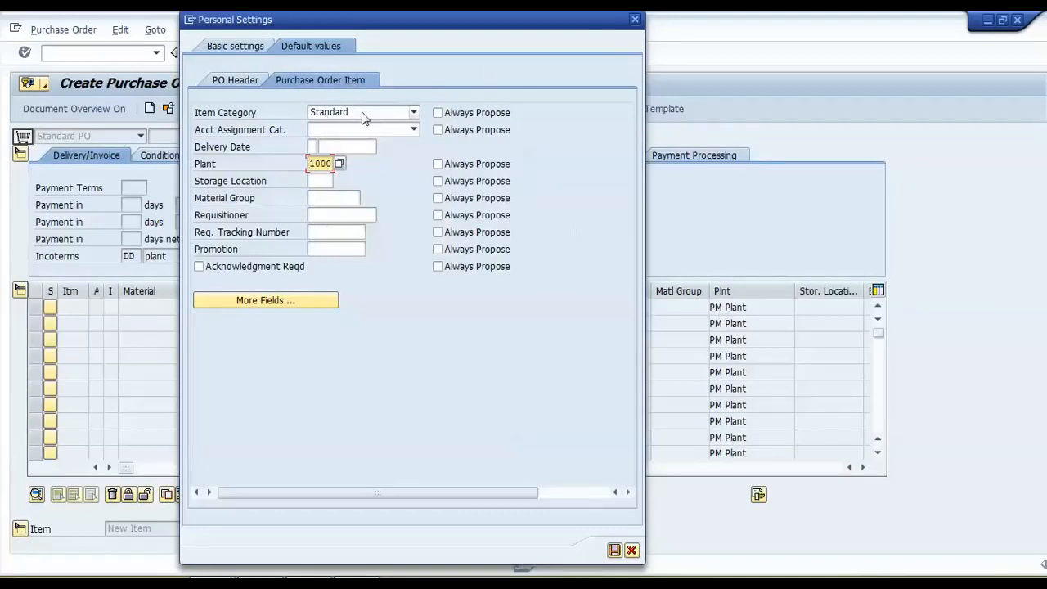
pyautogui.click(635, 19)
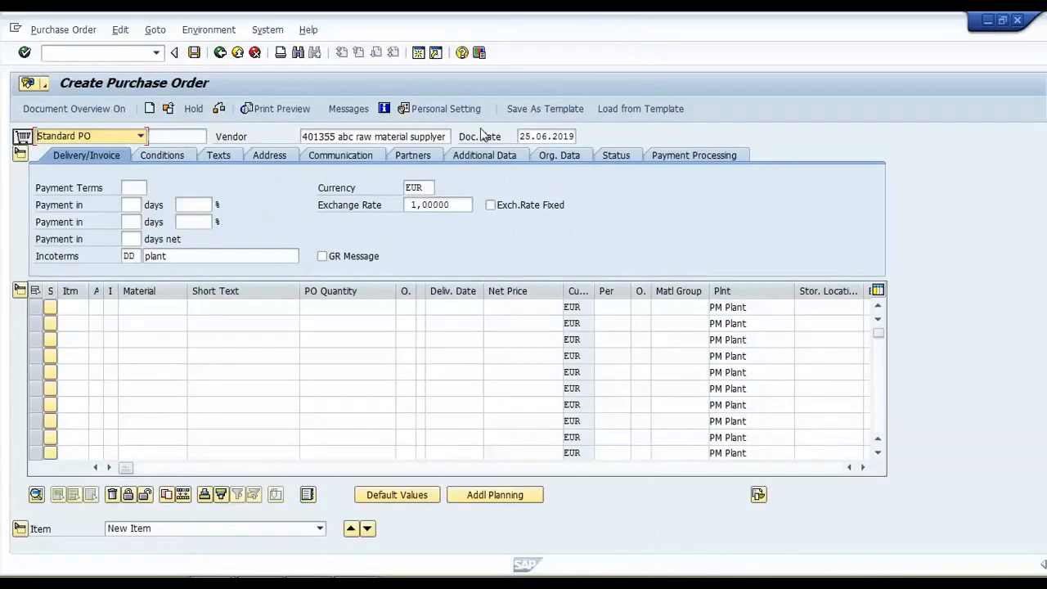
# Search for materials described as laptop* and choose LAPTOP COVER as the material of the first order item.
pyautogui.click(135, 307)
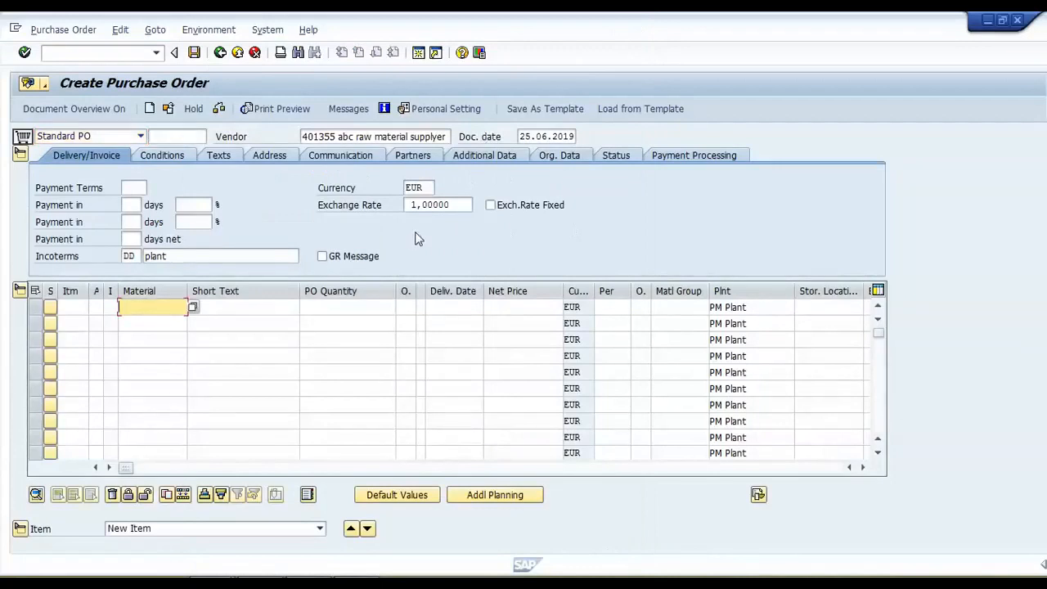
pyautogui.click(194, 308)
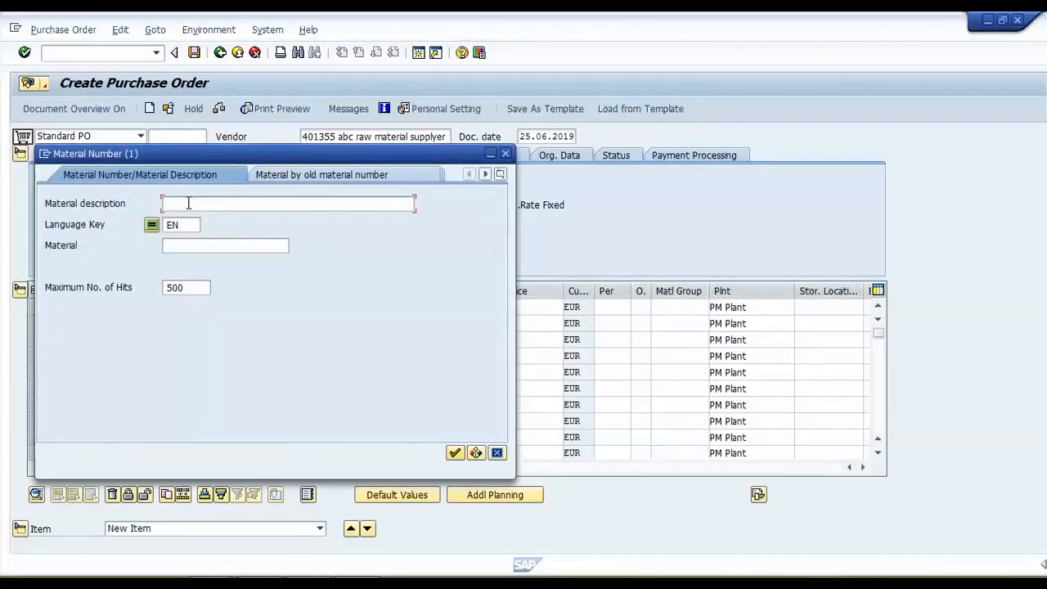
pyautogui.write('laptop*')
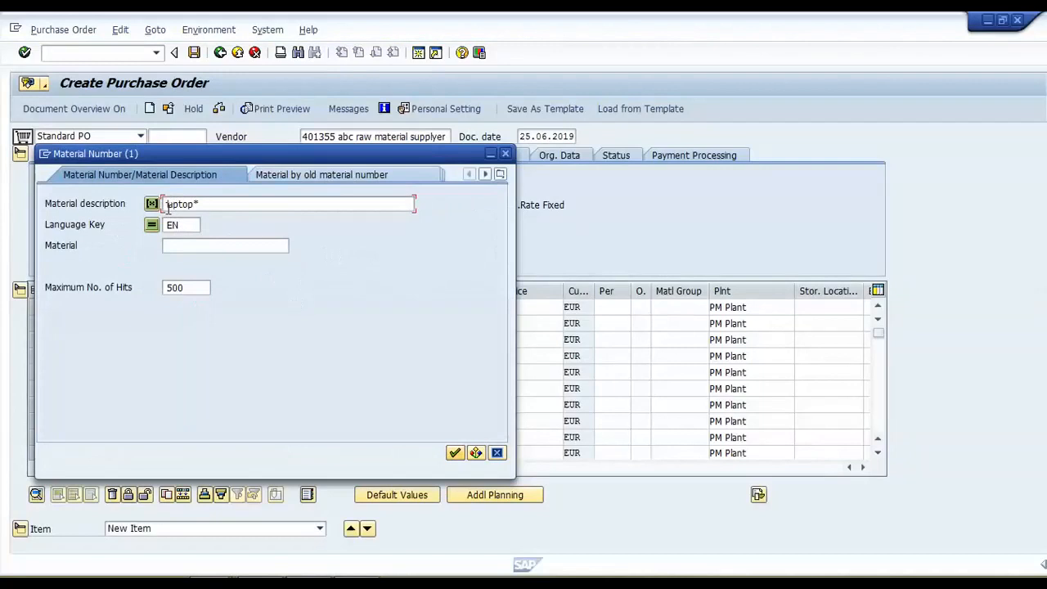
pyautogui.click(455, 455)
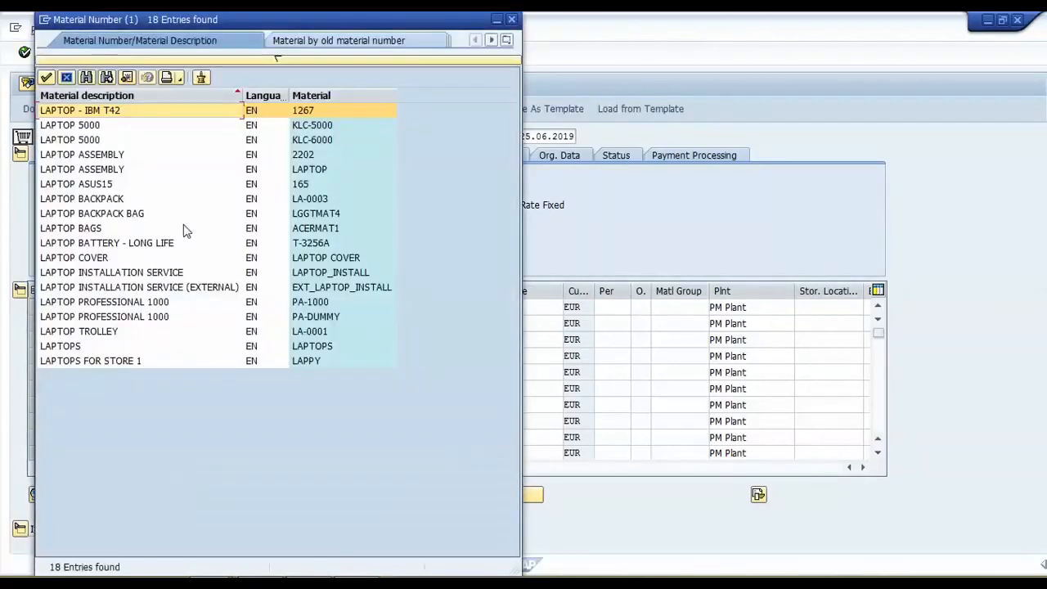
pyautogui.click(101, 261)
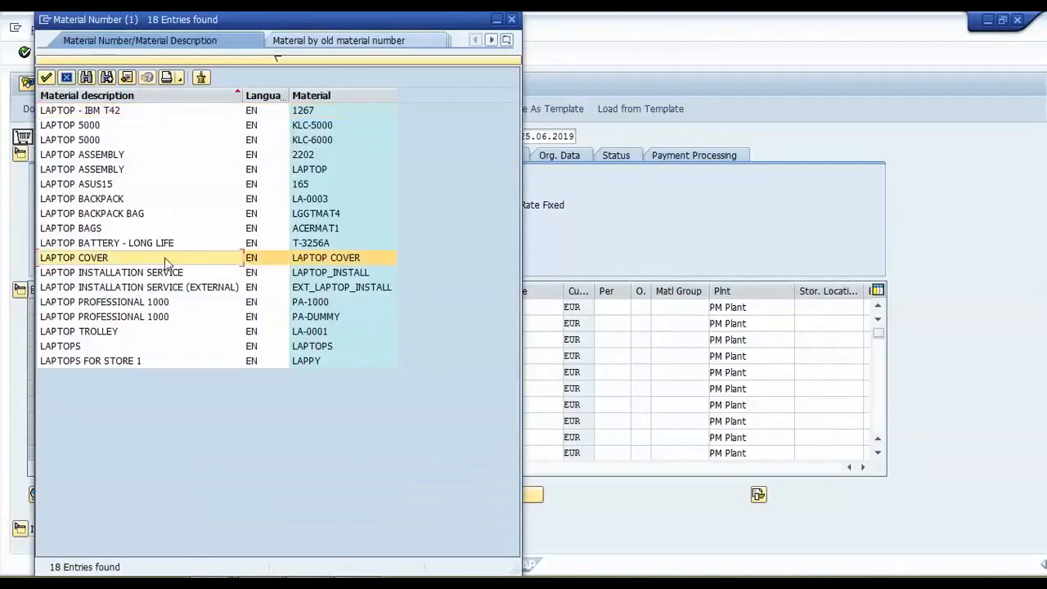
pyautogui.doubleClick(165, 261)
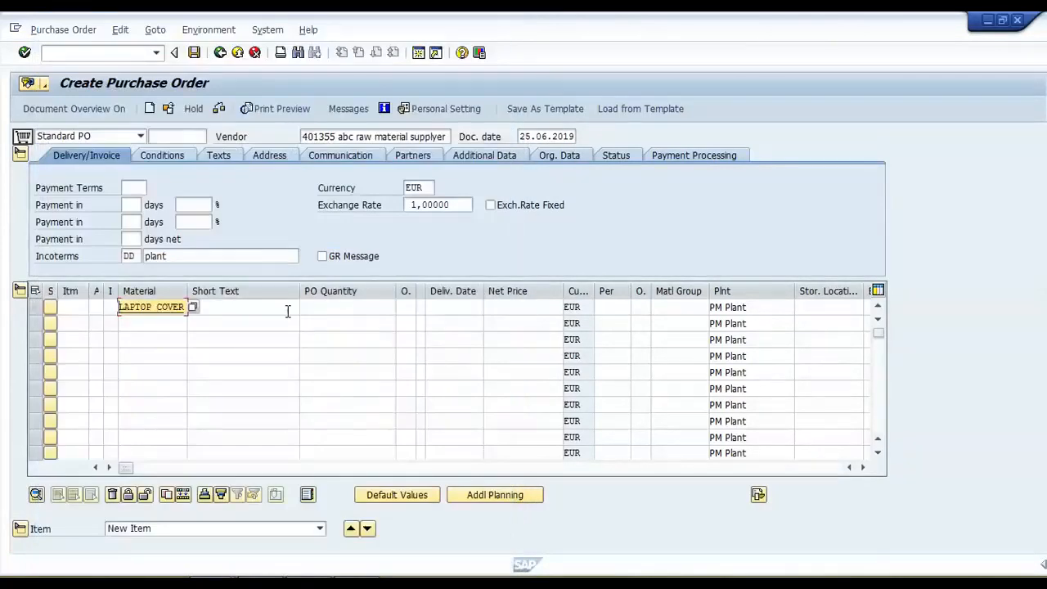
# Set the LAPTOP COVER item's order quantity to 10 and confirm the line with the PM Plant.
pyautogui.click(321, 309)
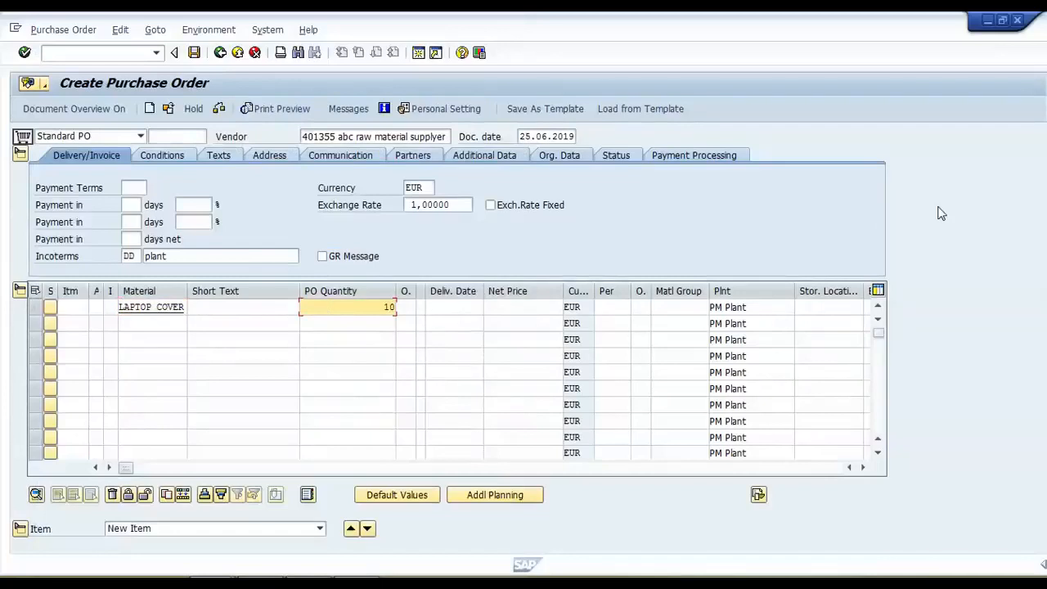
pyautogui.press('Tab')
pyautogui.press('Tab')
pyautogui.press('Tab')
pyautogui.press('Tab')
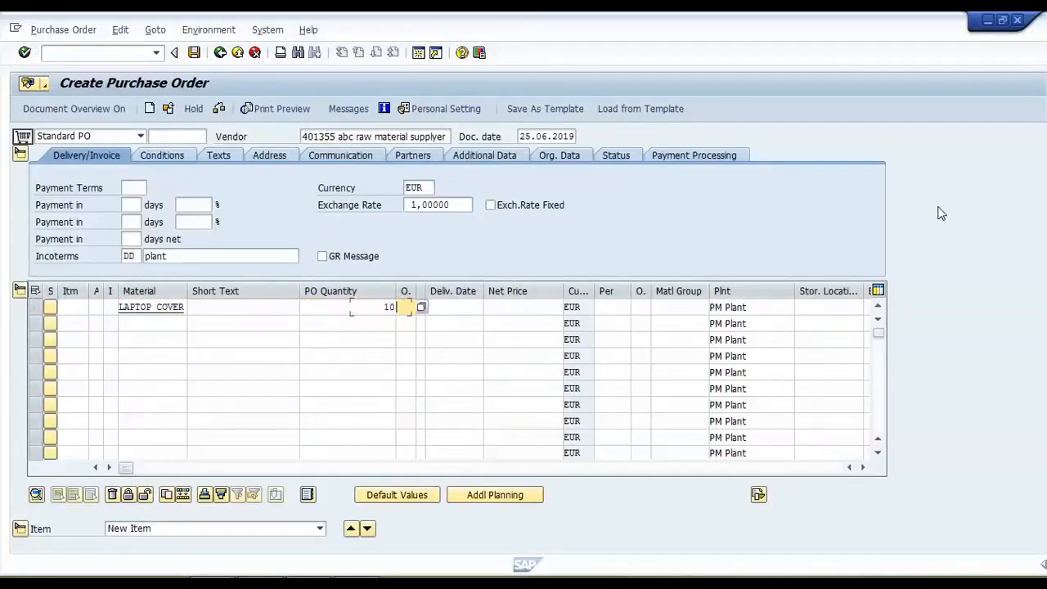
pyautogui.press('Tab')
pyautogui.press('Tab')
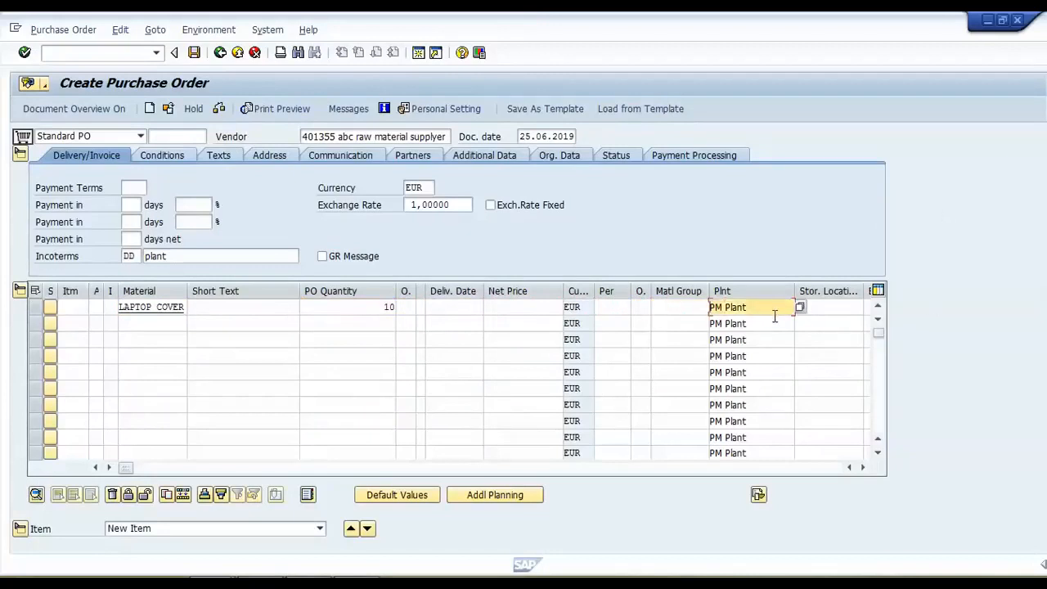
pyautogui.moveTo(760, 307); pyautogui.dragTo(708, 307)
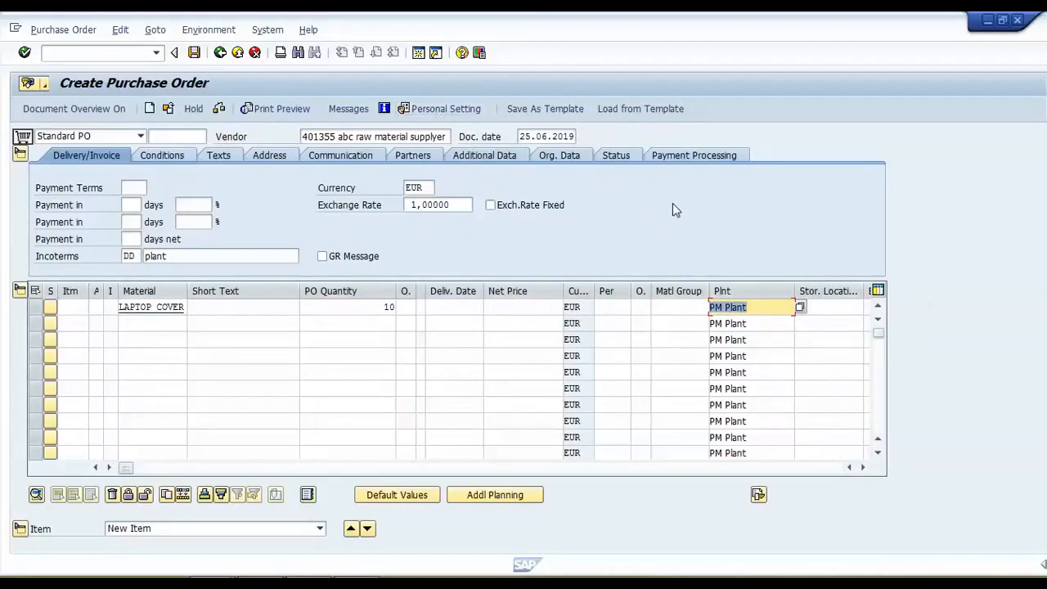
pyautogui.press('Return')
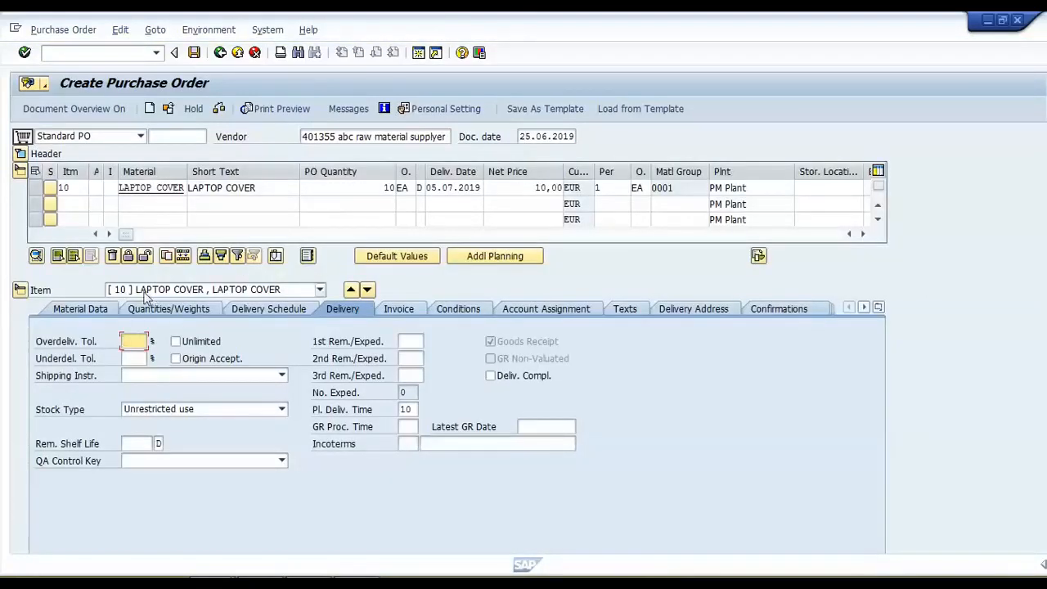
# Search for materials described as hard disk* and choose HARD DISK 1 TB as the material of the second order item.
pyautogui.click(137, 203)
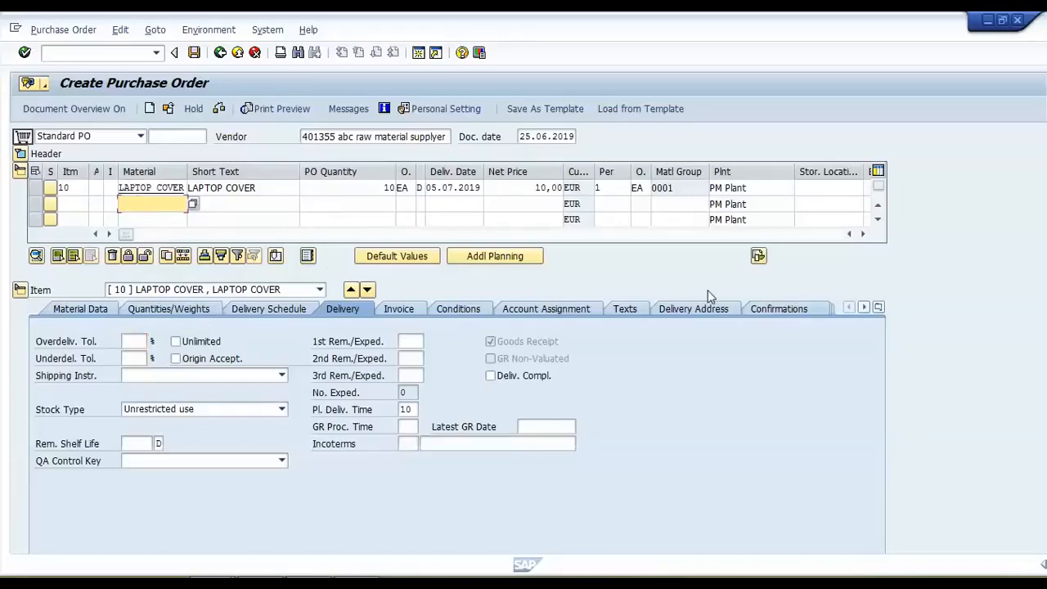
pyautogui.write('hard')
pyautogui.press('BackSpace')
pyautogui.press('BackSpace')
pyautogui.click(193, 203)
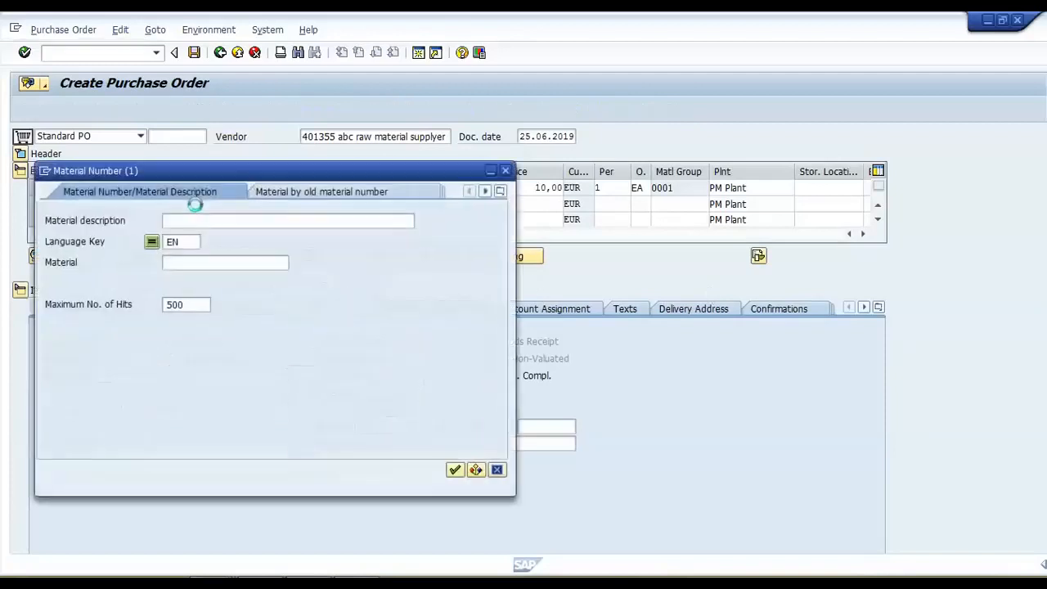
pyautogui.write('hard d')
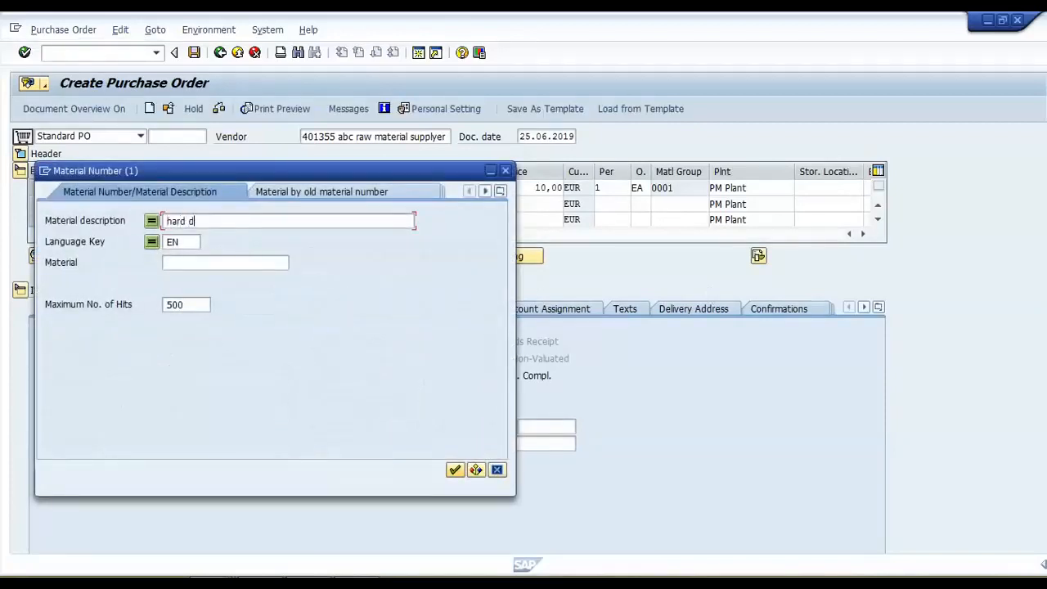
pyautogui.write('isk*')
pyautogui.click(455, 470)
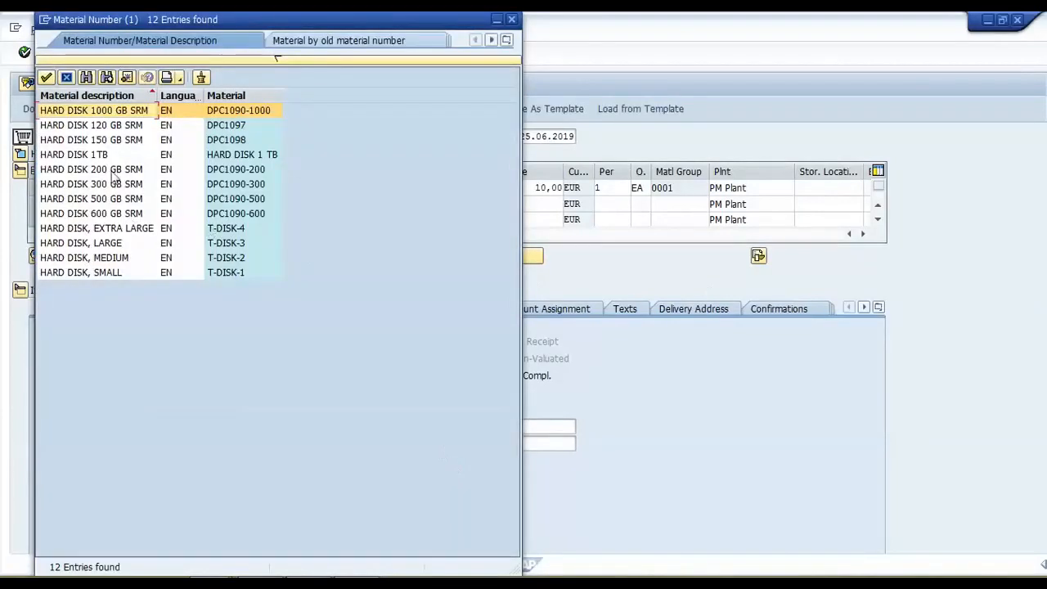
pyautogui.click(92, 154)
pyautogui.doubleClick(98, 155)
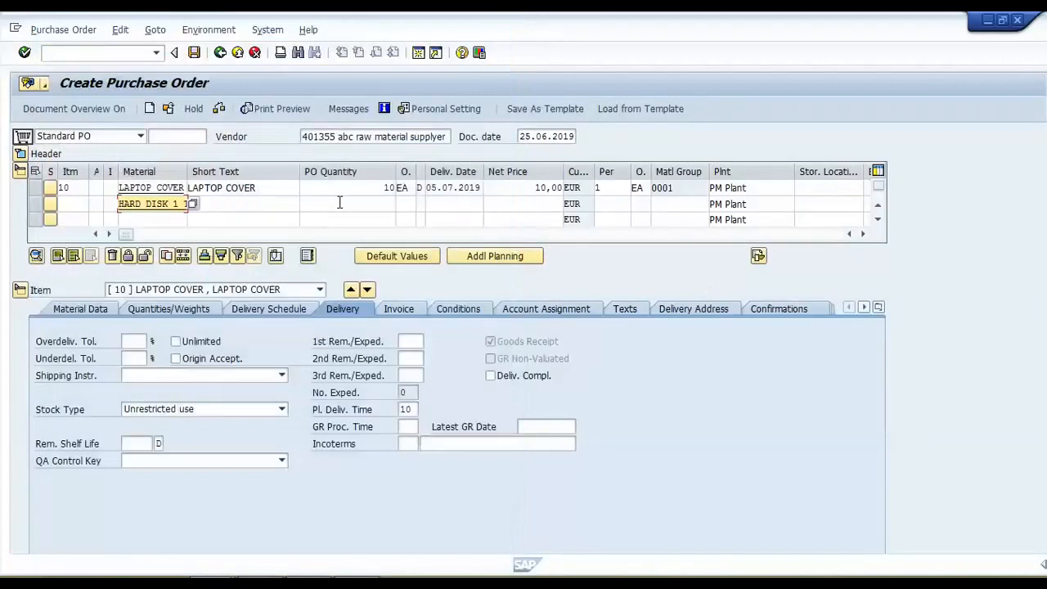
# Set the hard disk item's order quantity to 5 and confirm the line.
pyautogui.click(373, 203)
pyautogui.write('5')
pyautogui.press('Tab')
pyautogui.press('Tab')
pyautogui.press('Tab')
pyautogui.press('Tab')
pyautogui.press('Tab')
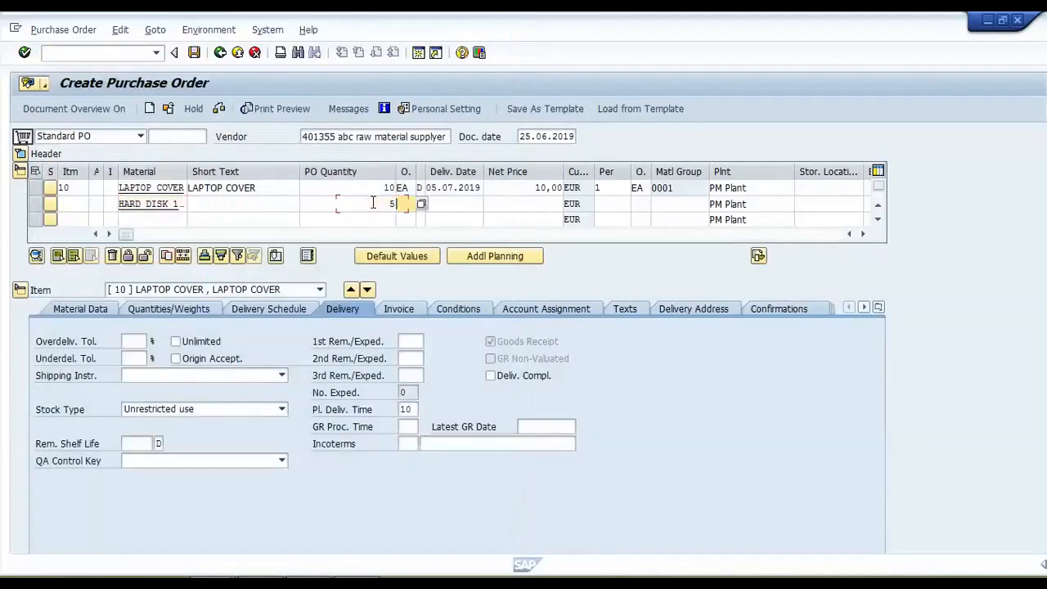
pyautogui.press('Tab')
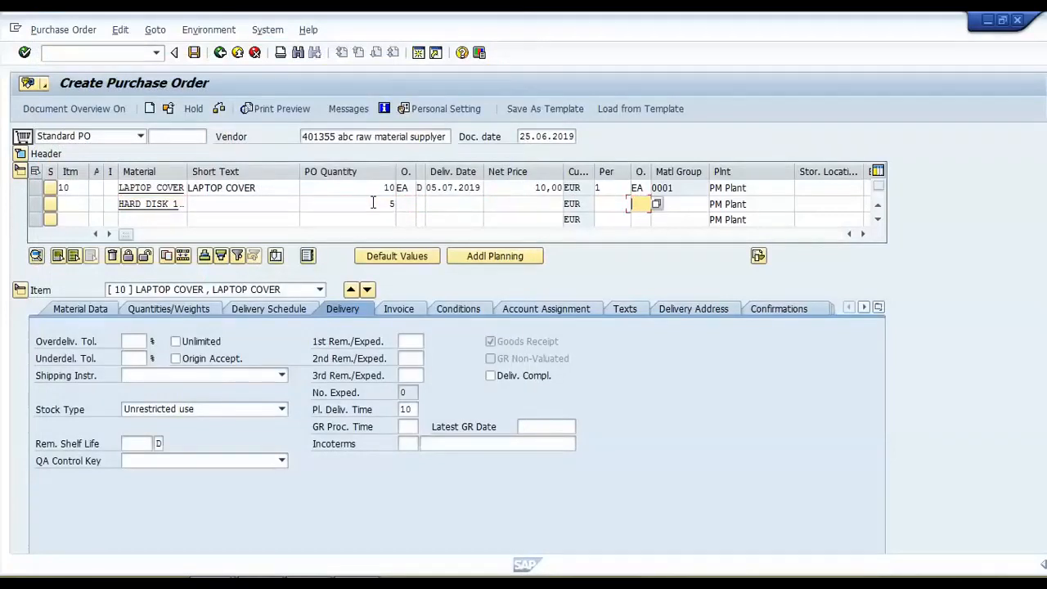
pyautogui.press('Return')
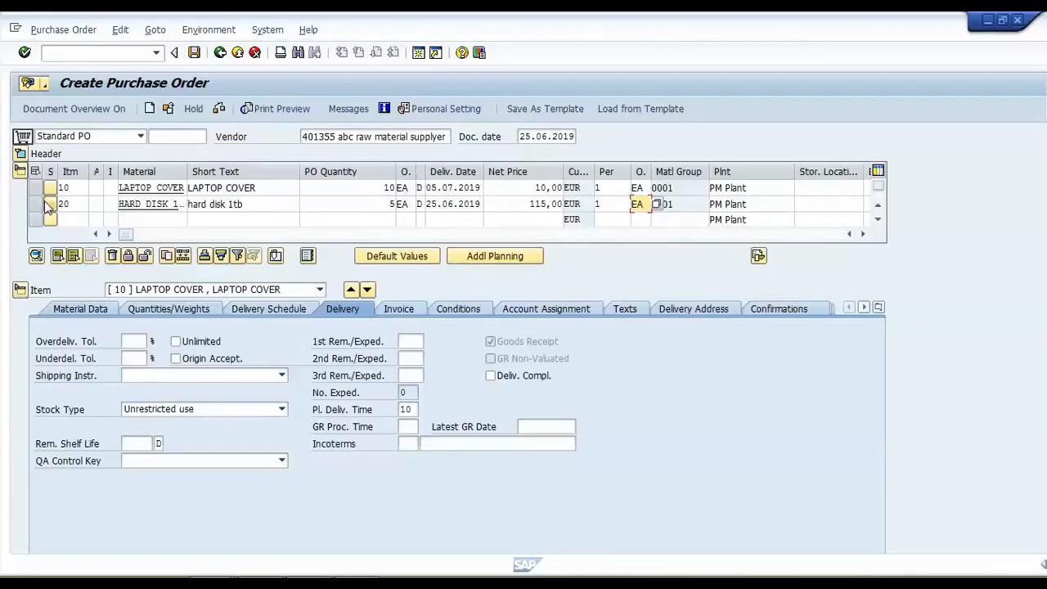
# Show the delivery details of the LAPTOP COVER item and set its overdelivery tolerance to 10%.
pyautogui.click(319, 289)
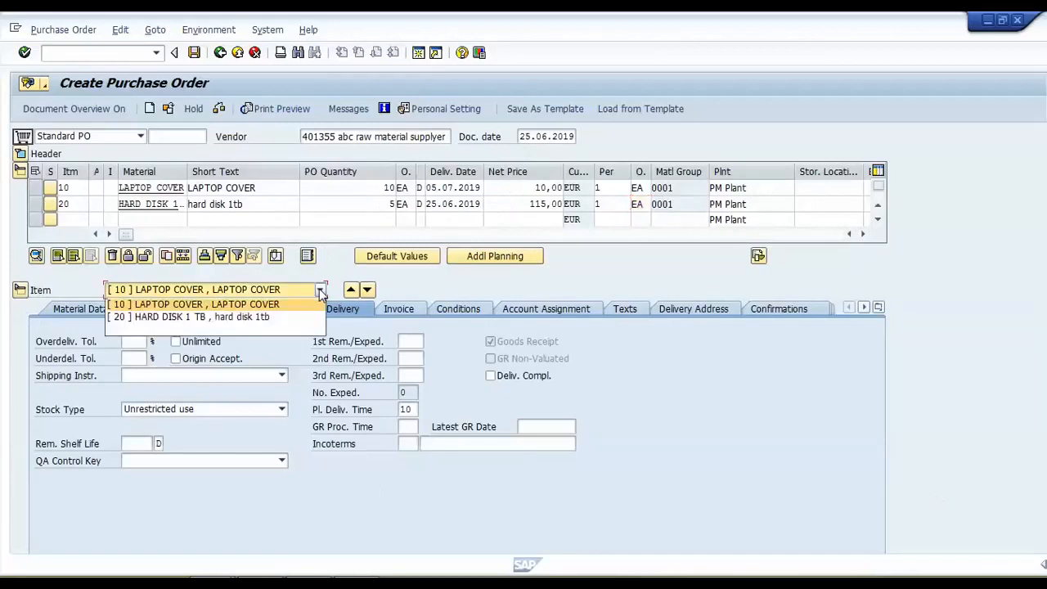
pyautogui.click(251, 305)
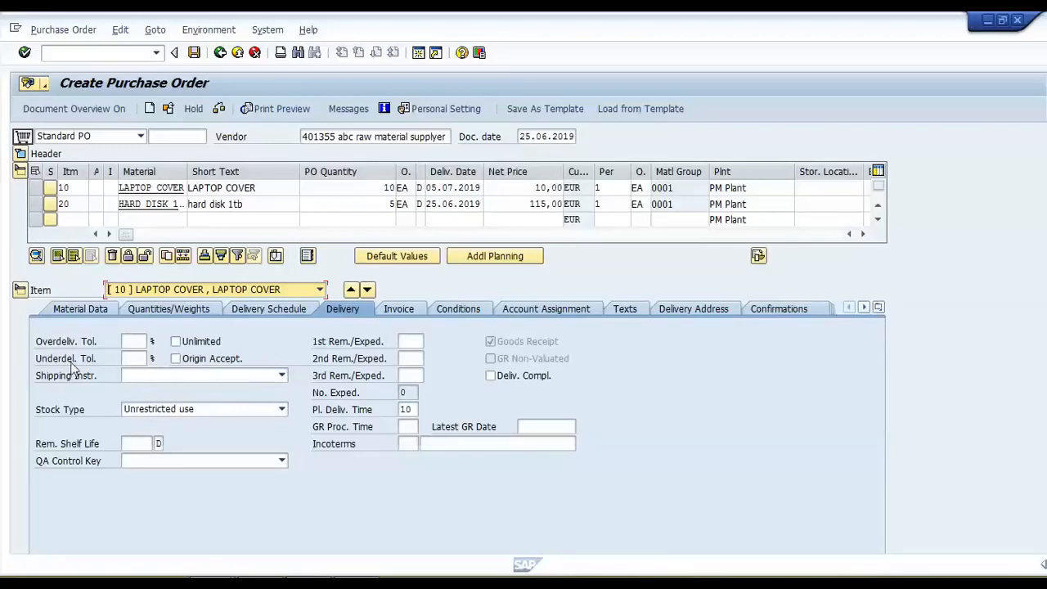
pyautogui.click(131, 341)
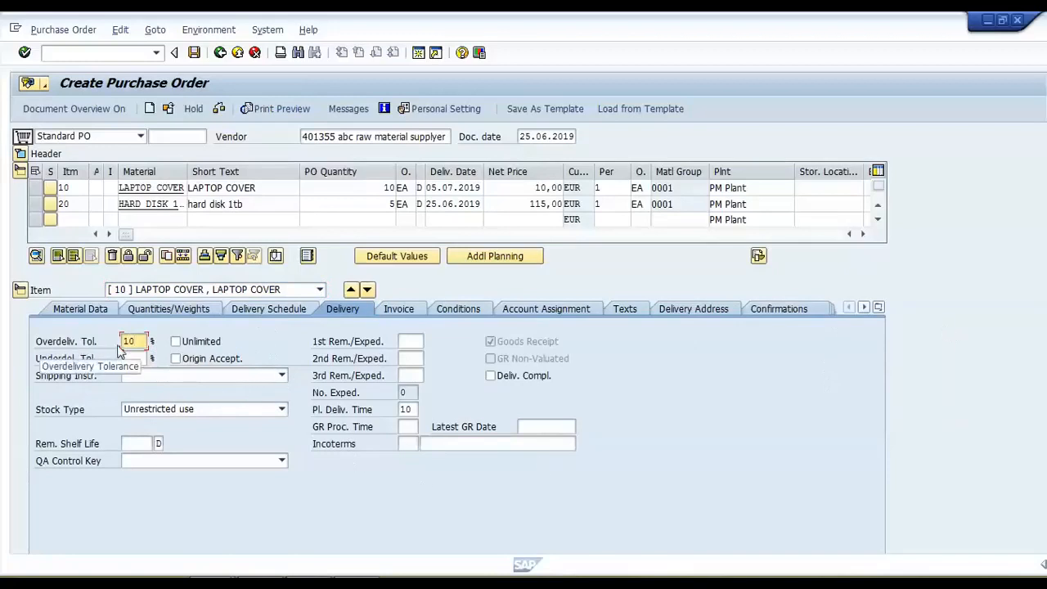
# Switch to Notepad and write a tolerance example on three lines: PO - 100, 10%, and 110 QTY.
pyautogui.click(351, 582)
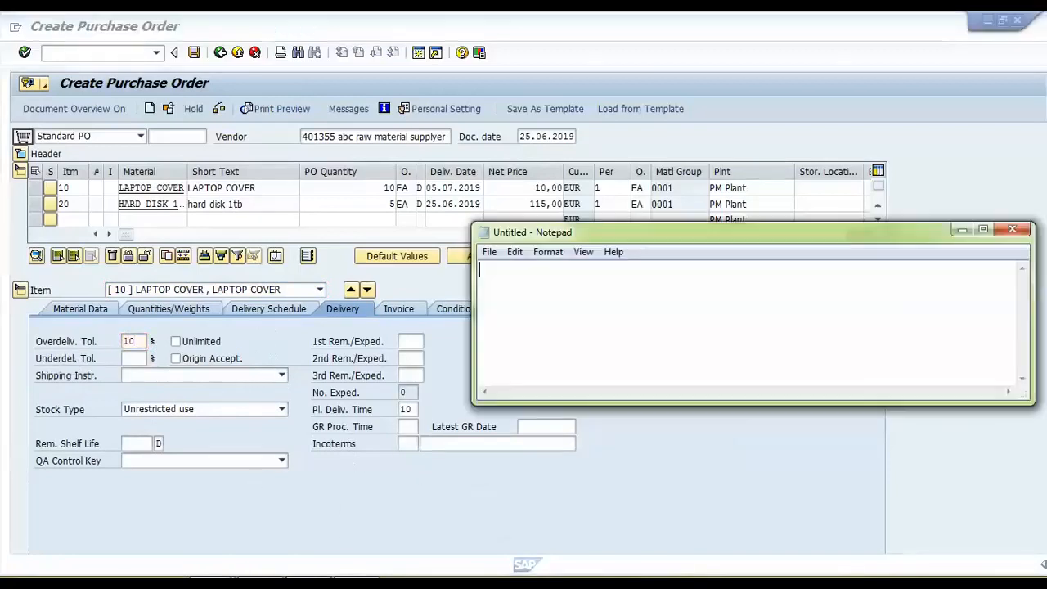
pyautogui.press('Return')
pyautogui.press('Return')
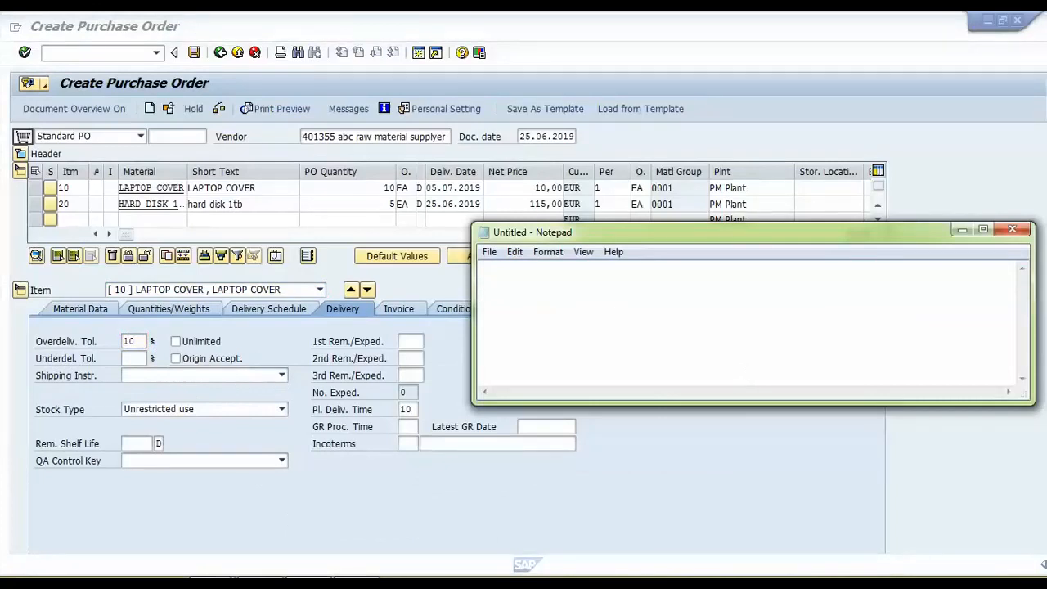
pyautogui.write('PO ')
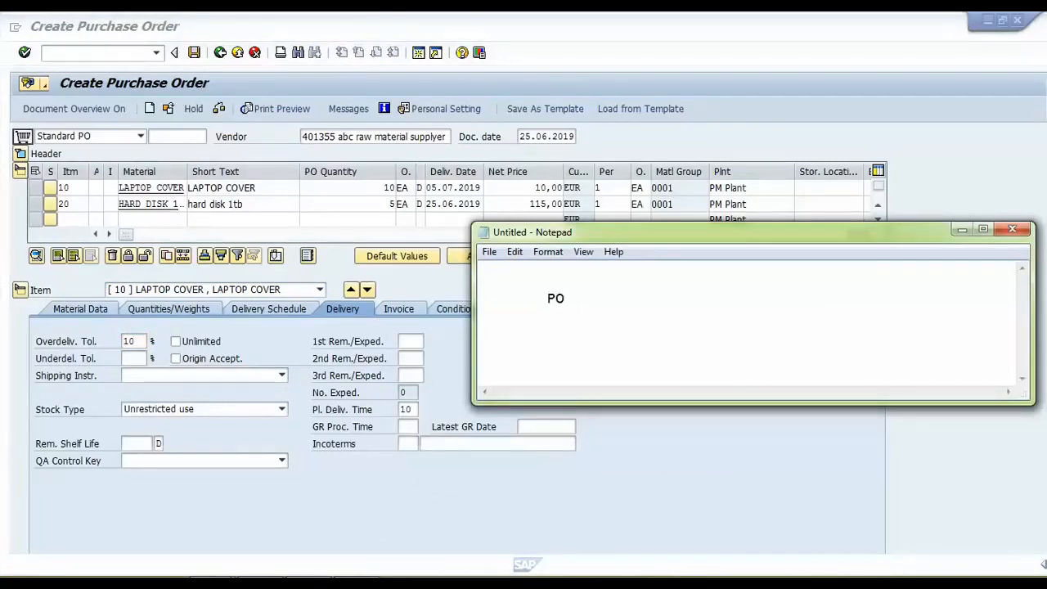
pyautogui.write('- 1000')
pyautogui.write('O')
pyautogui.write('V.')
pyautogui.write('OL')
pyautogui.press('BackSpace')
pyautogui.press('BackSpace')
pyautogui.press('BackSpace')
pyautogui.press('BackSpace')
pyautogui.press('BackSpace')
pyautogui.press('BackSpace')
pyautogui.press('BackSpace')
pyautogui.write('10%')
pyautogui.write('11')
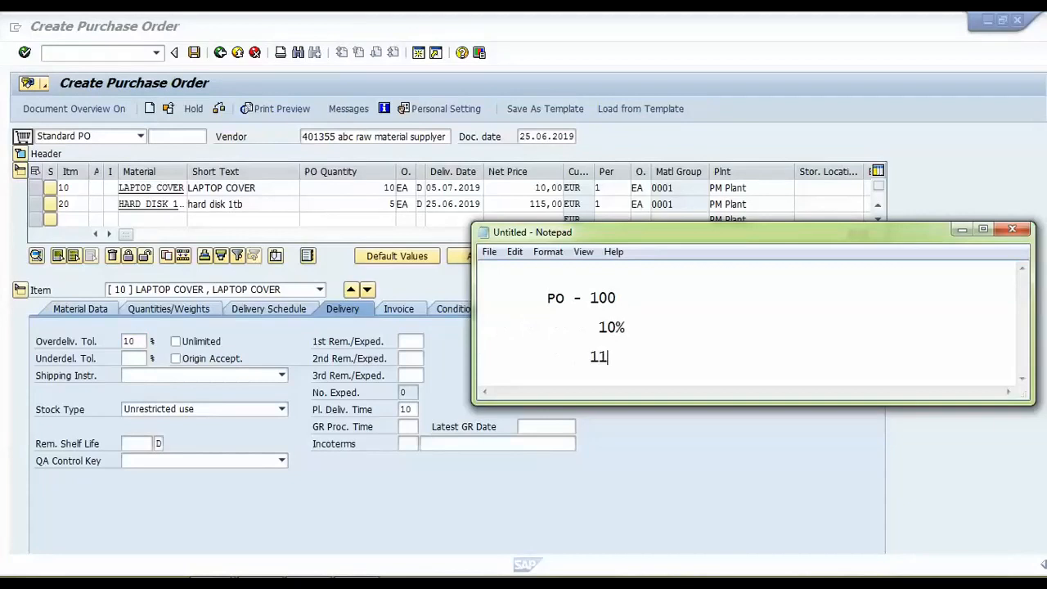
pyautogui.write('0 QTY')
# Turn the note into an underdelivery example by adding (-) after 10% and changing the resulting quantity to 90.
pyautogui.click(642, 327)
pyautogui.write('(-)')
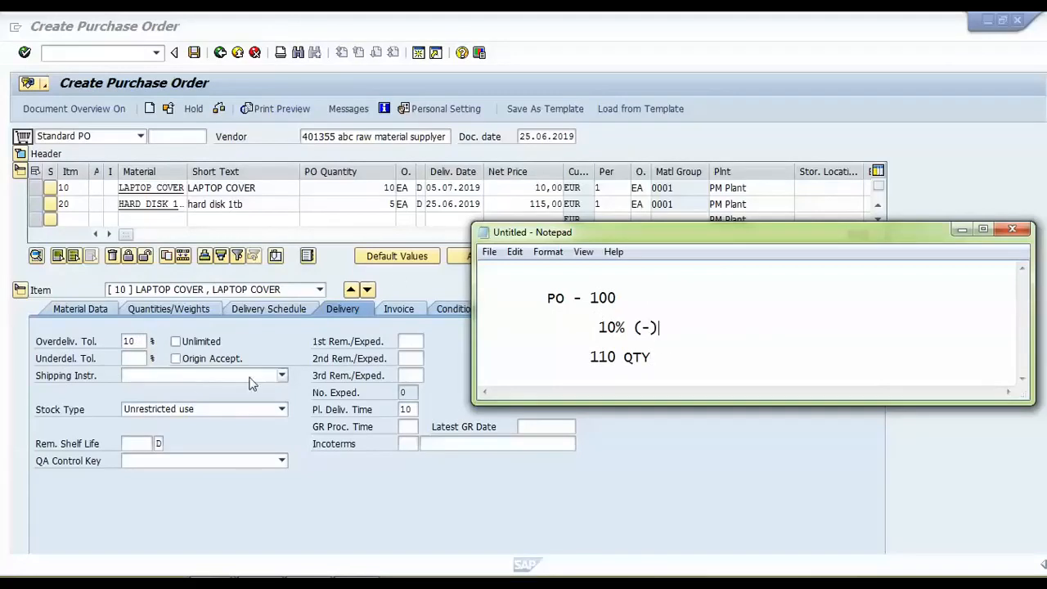
pyautogui.click(620, 360)
pyautogui.press('BackSpace')
pyautogui.press('BackSpace')
pyautogui.press('BackSpace')
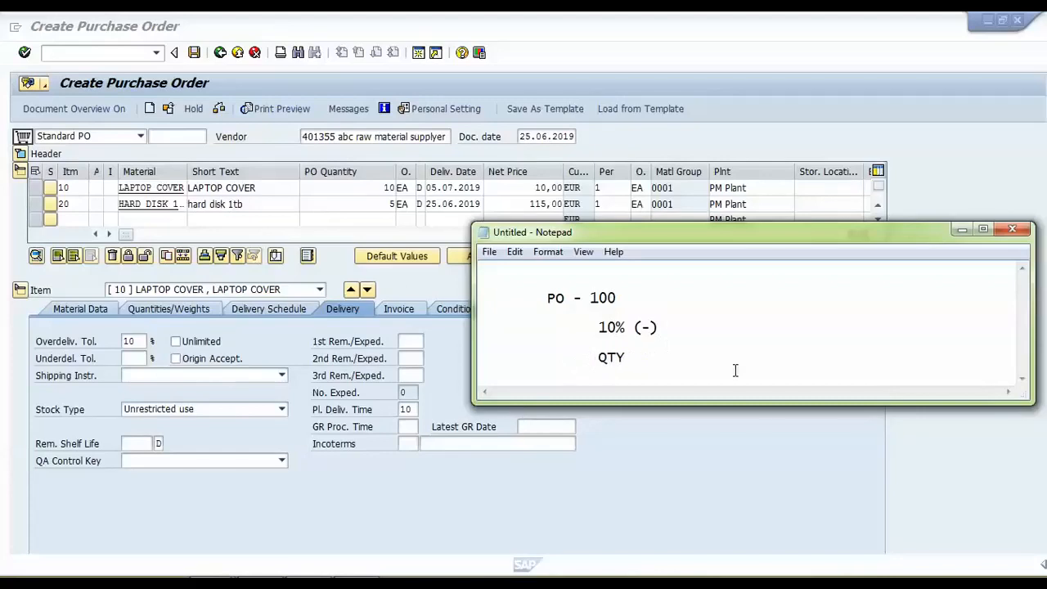
pyautogui.write('90')
# Replace the Notepad example with PO - 100 PCS and GRN - 150 PCS / 200 PCS, and clear that text.
pyautogui.click(131, 358)
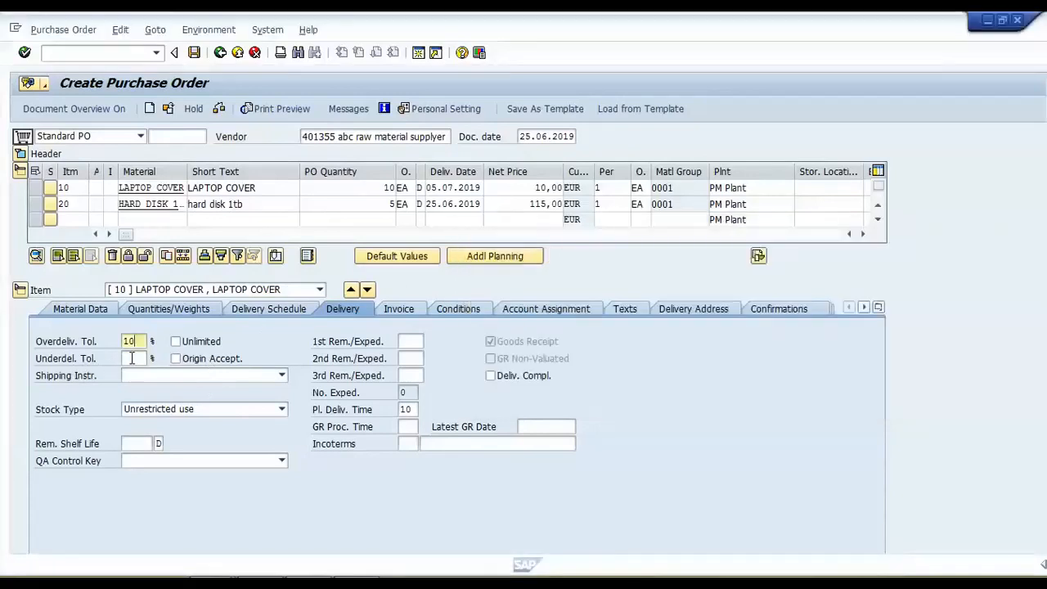
pyautogui.hotkey('alt', 'Tab')
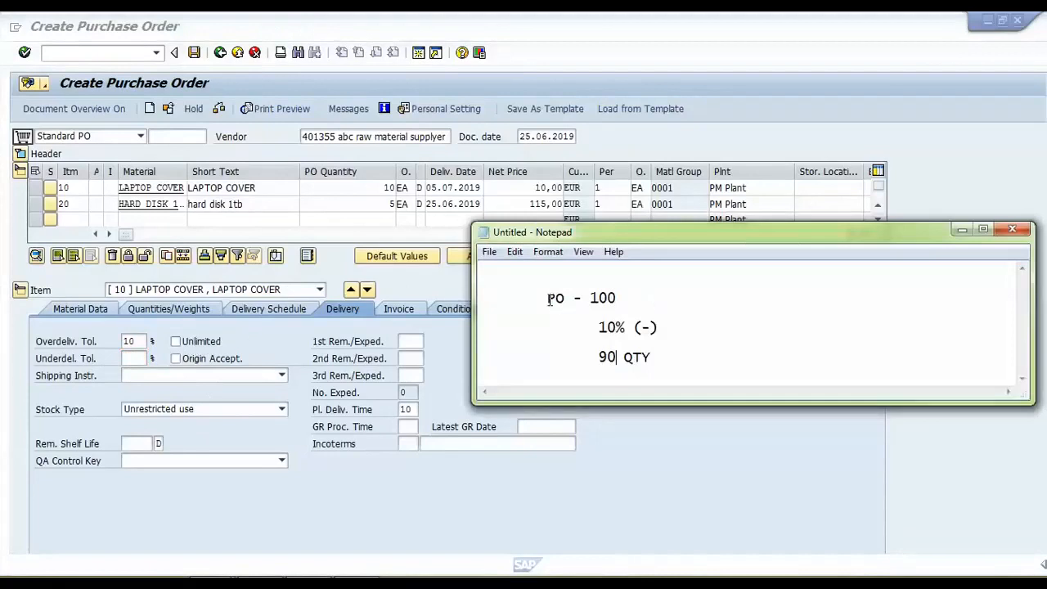
pyautogui.moveTo(545, 298); pyautogui.dragTo(654, 359)
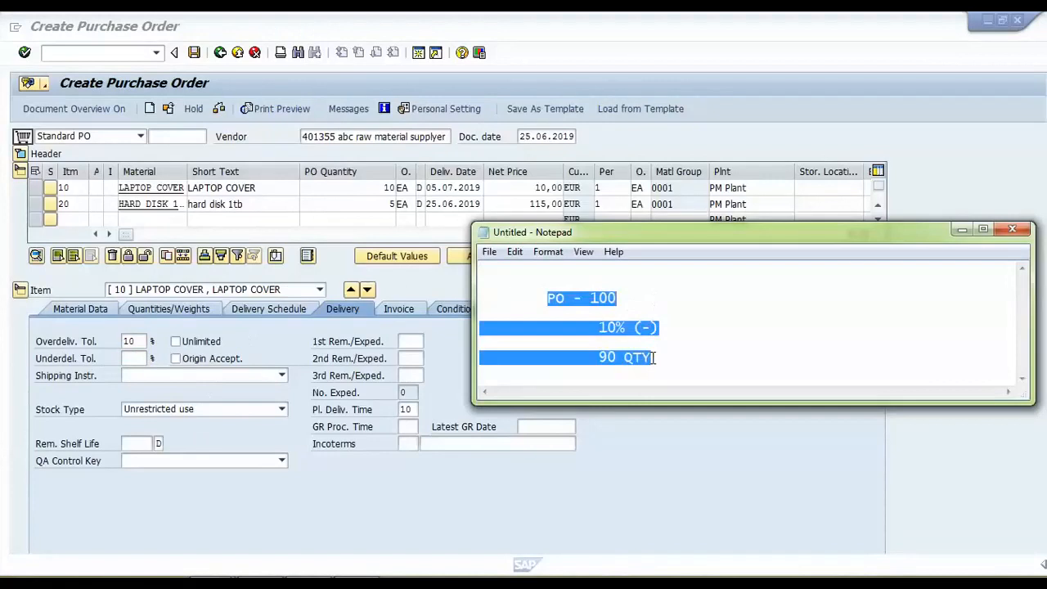
pyautogui.write('PO  ')
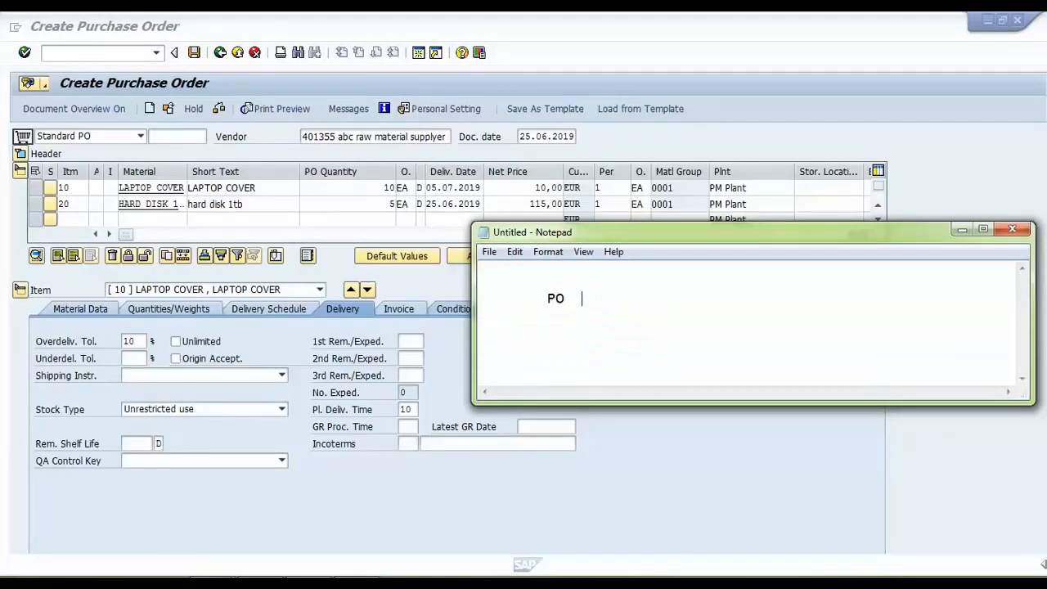
pyautogui.write('-  100 PCS')
pyautogui.press('Return')
pyautogui.write('GRN -  ')
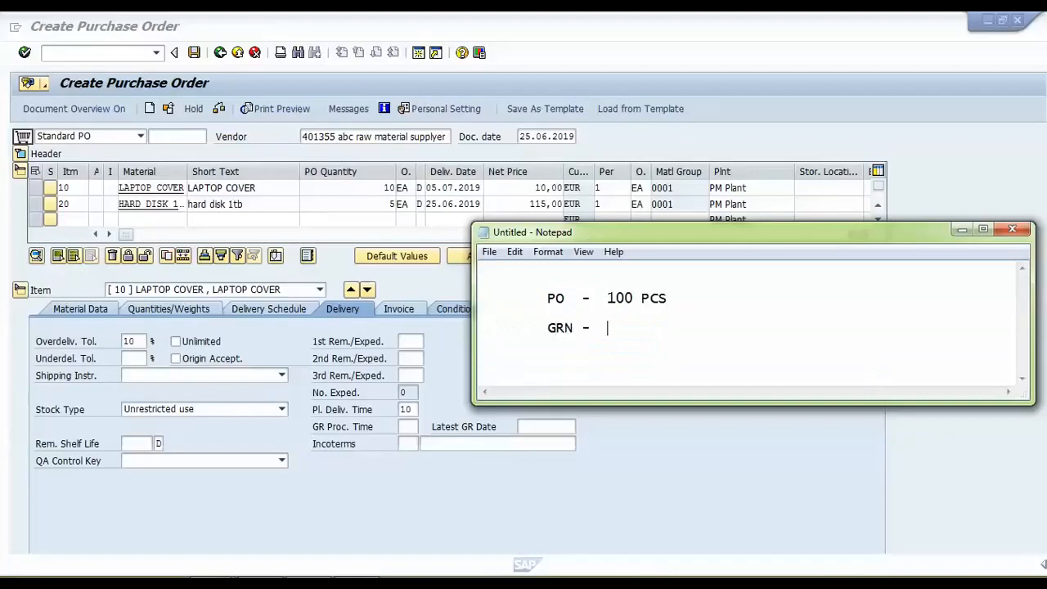
pyautogui.write('150 PCS / 200')
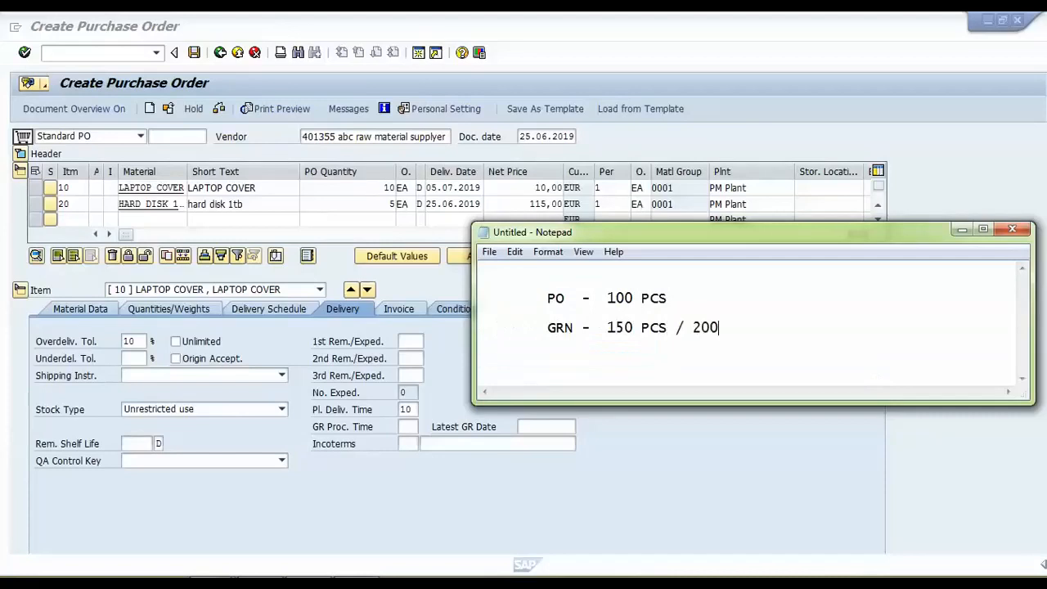
pyautogui.write(' PCS')
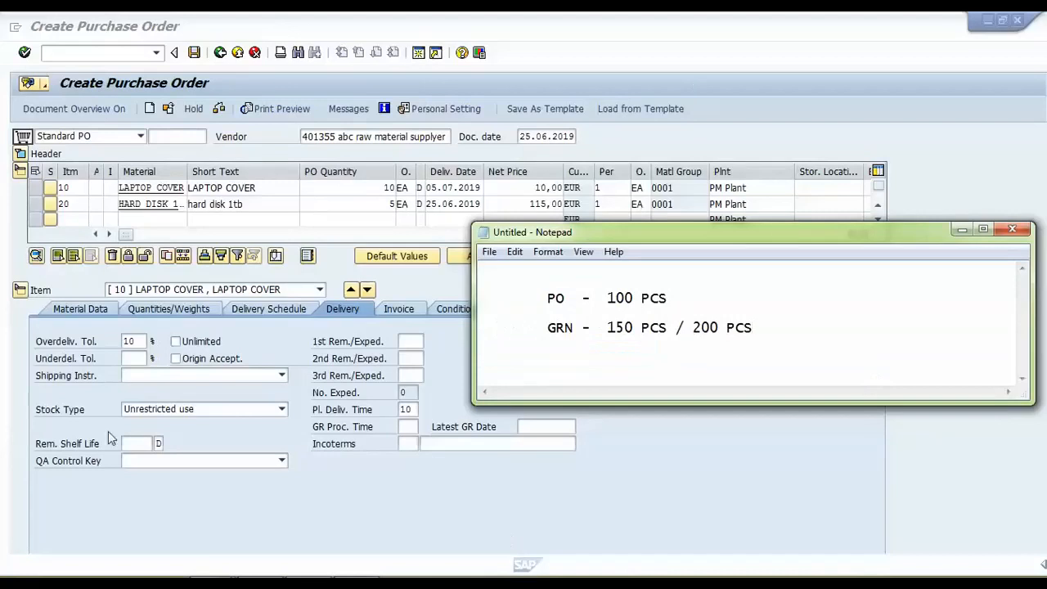
pyautogui.moveTo(547, 297); pyautogui.dragTo(769, 357)
pyautogui.press('Delete')
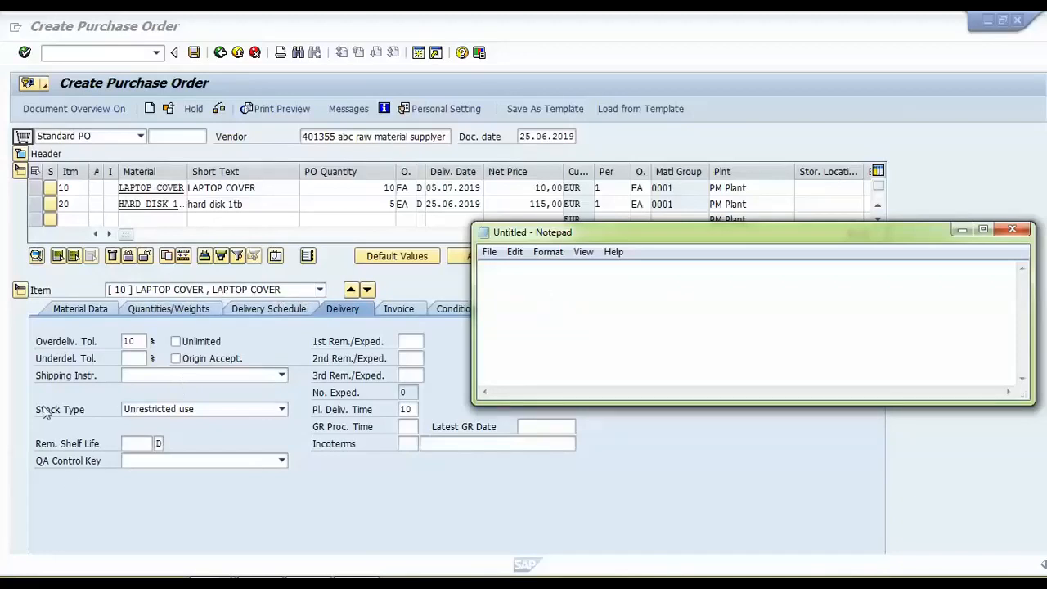
# Review the LAPTOP COVER item's stock type options, keeping Unrestricted use, and its first reminder and GR processing time fields.
pyautogui.click(280, 411)
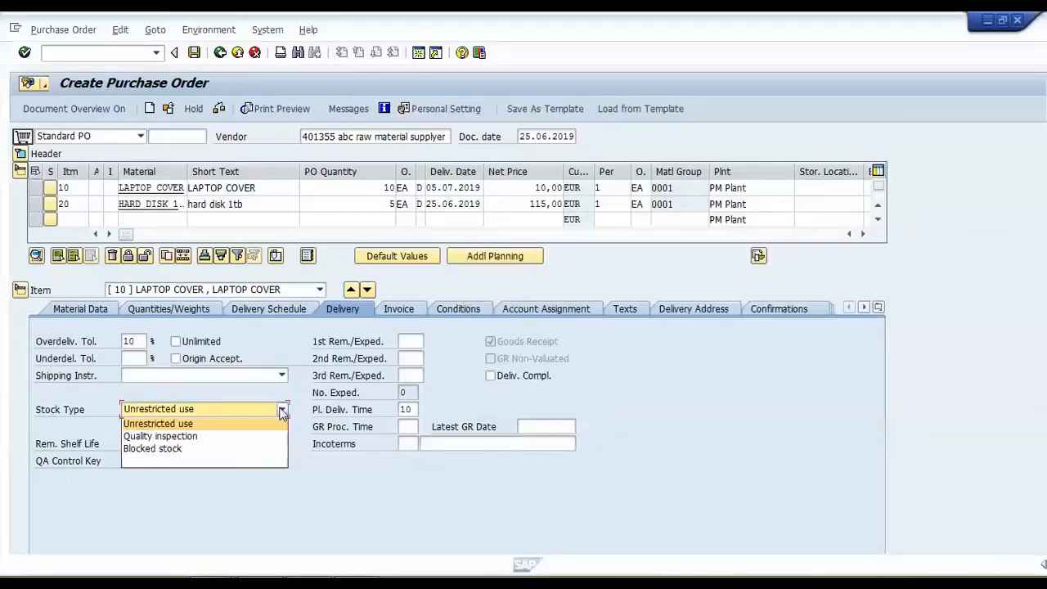
pyautogui.click(229, 425)
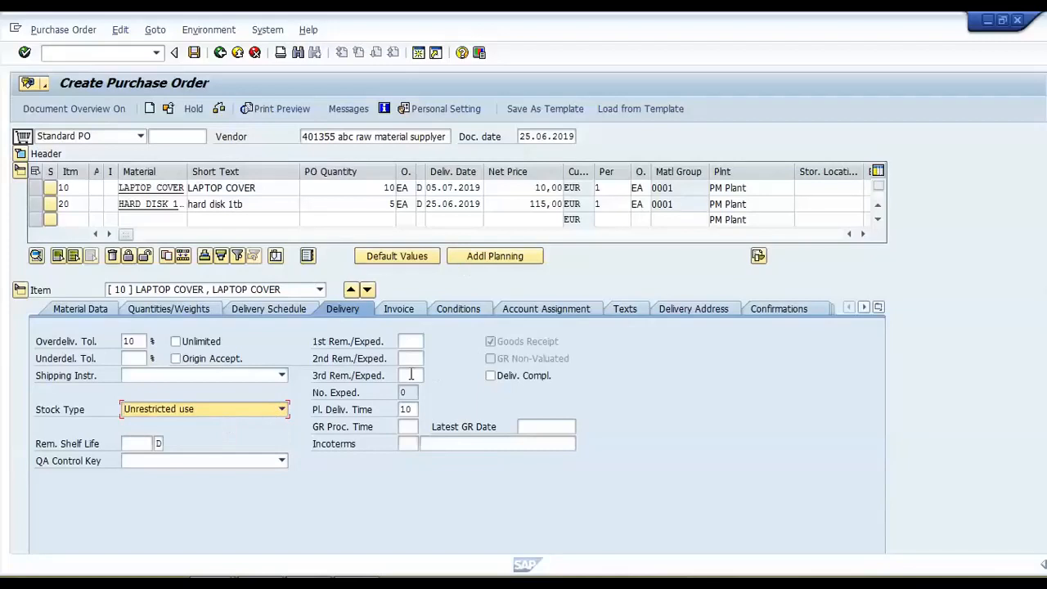
pyautogui.click(406, 341)
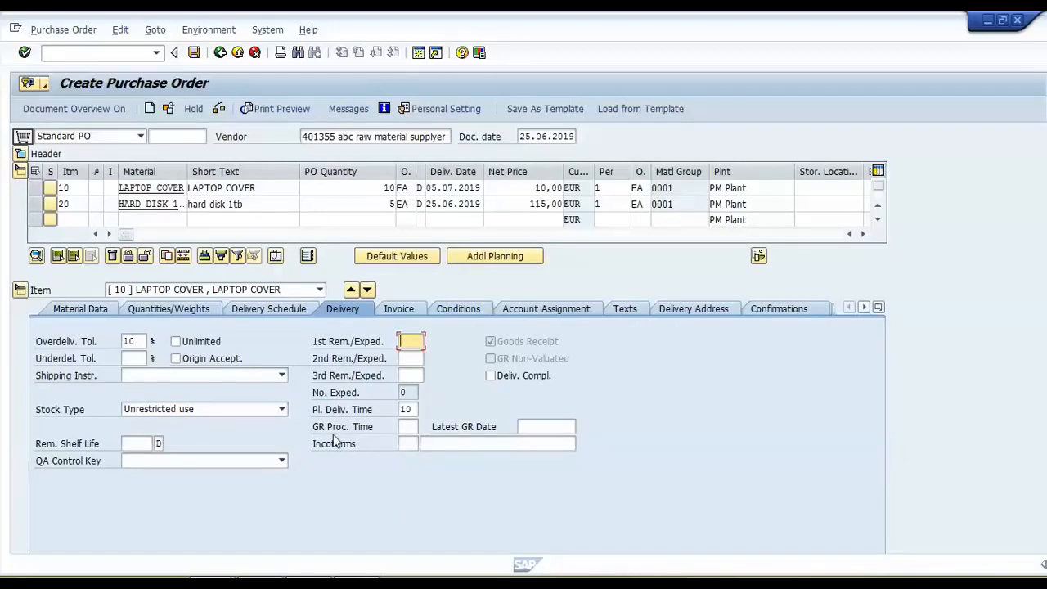
pyautogui.click(410, 427)
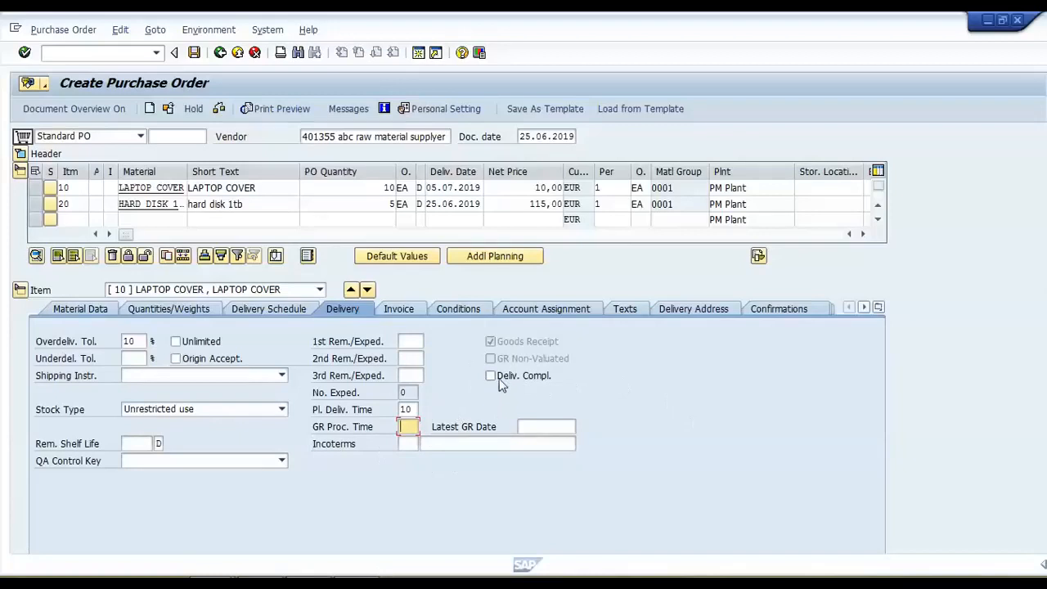
# Write a delivery example in Notepad with PO - 100 QTY, ACTUAL- 90 QTY and PENDING-10 QTY, and return to the purchase order.
pyautogui.click(358, 583)
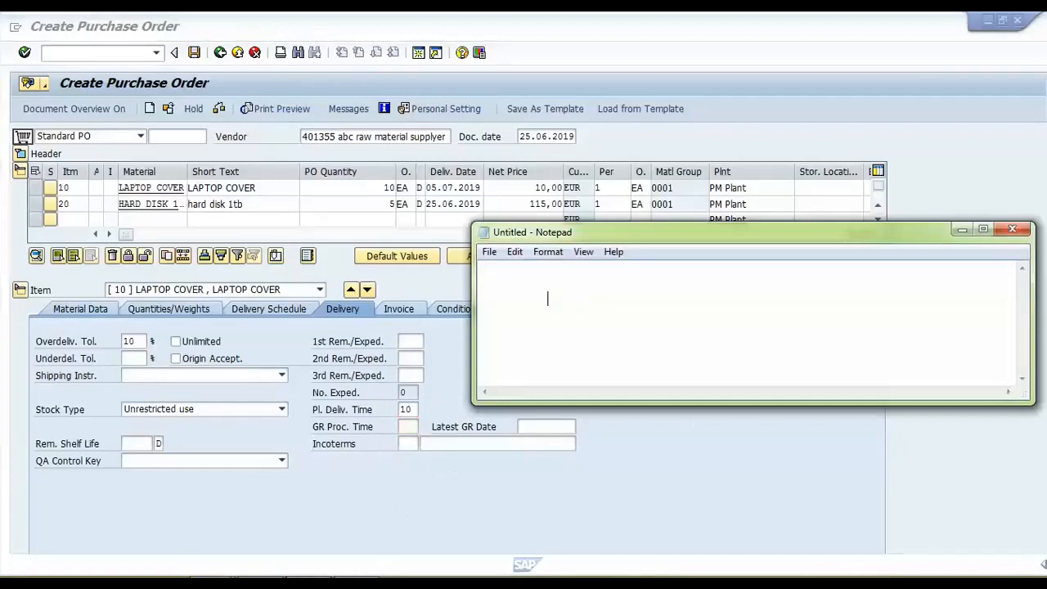
pyautogui.write('PO  ')
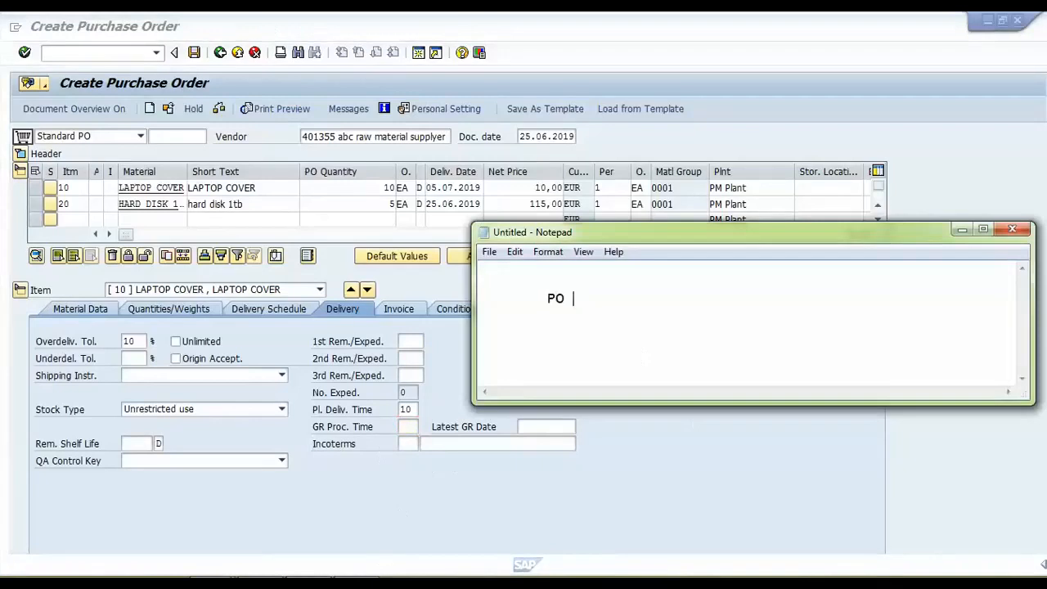
pyautogui.write('- 100 QTY')
pyautogui.press('Return')
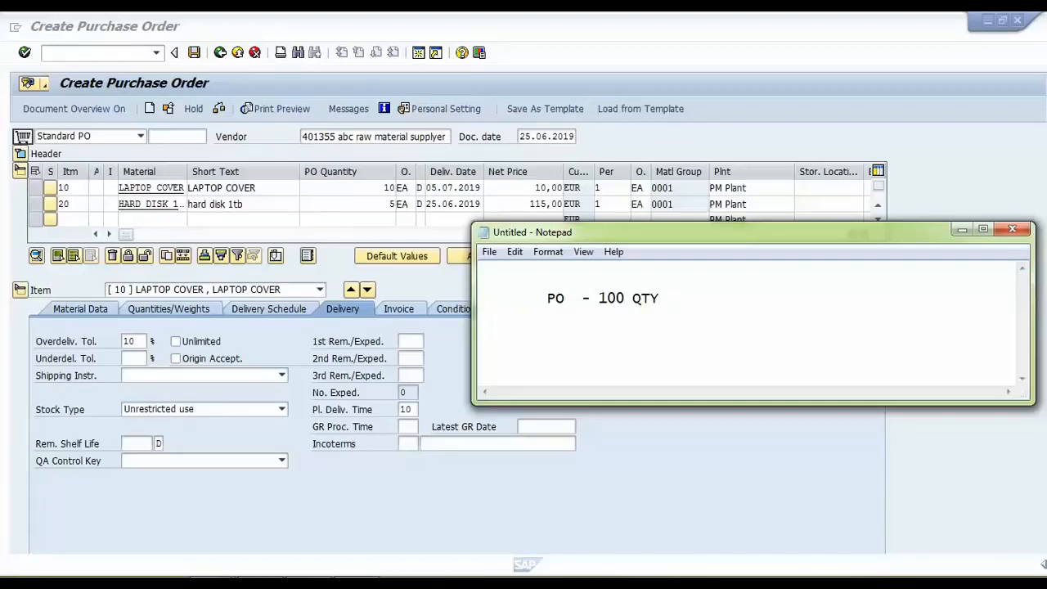
pyautogui.write('ACTUAL- 90 QTY  ')
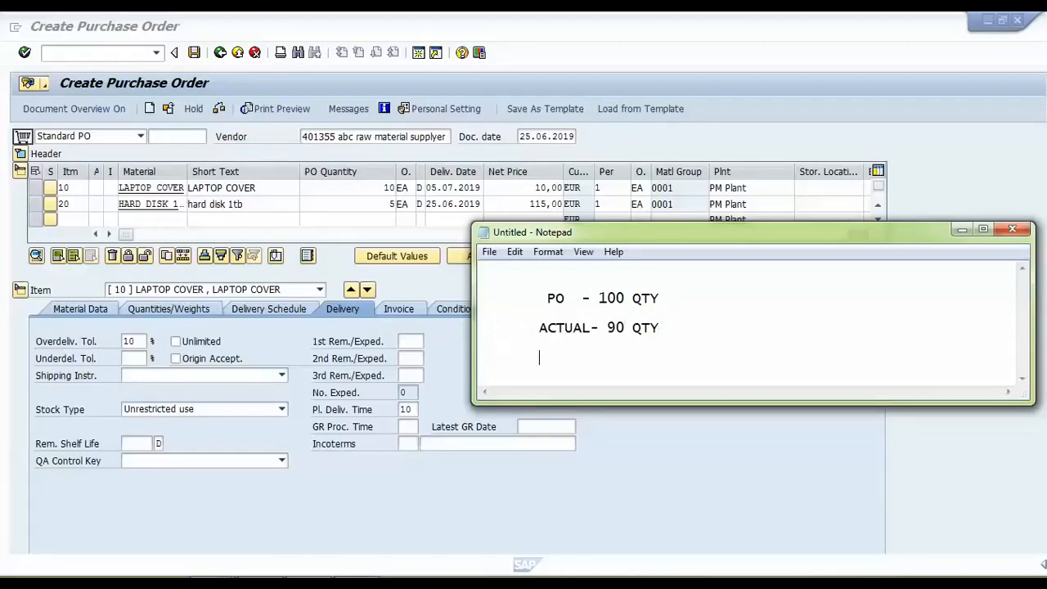
pyautogui.write('     PENDING-10 ')
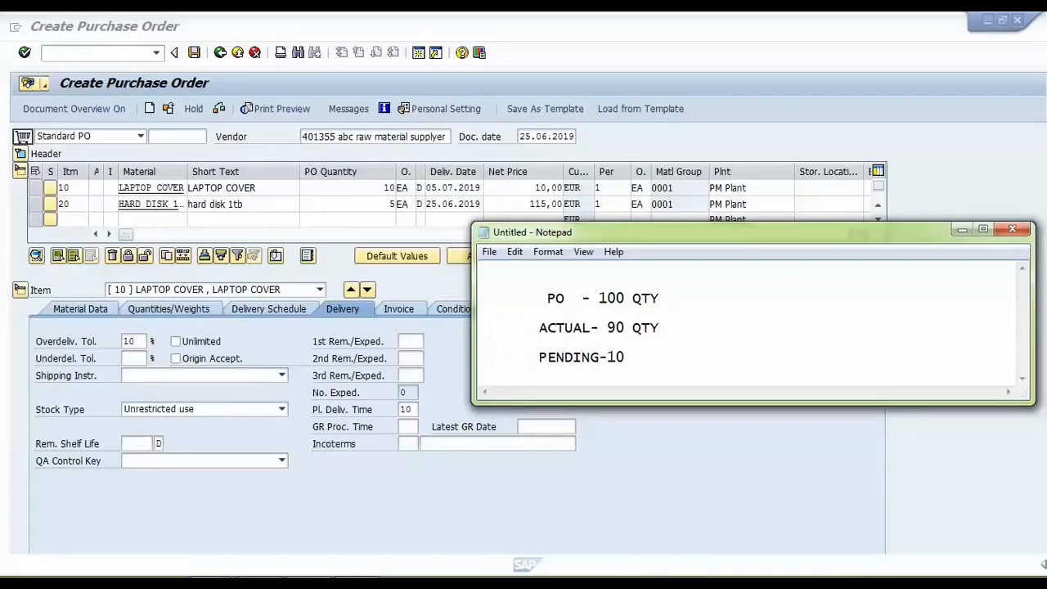
pyautogui.write('QTY')
pyautogui.moveTo(608, 238); pyautogui.dragTo(564, 134)
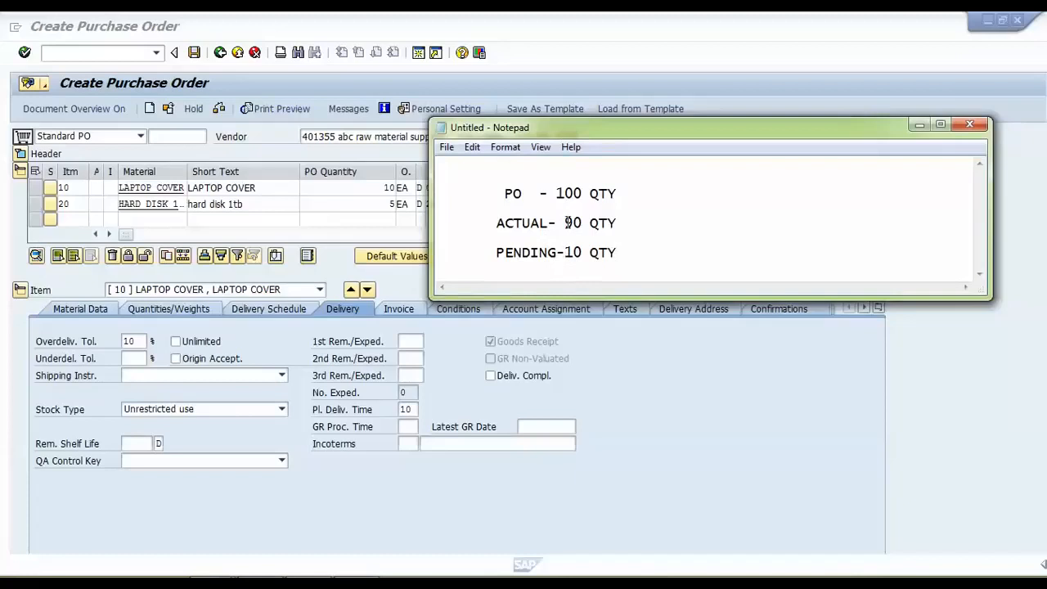
pyautogui.moveTo(564, 253); pyautogui.dragTo(584, 254)
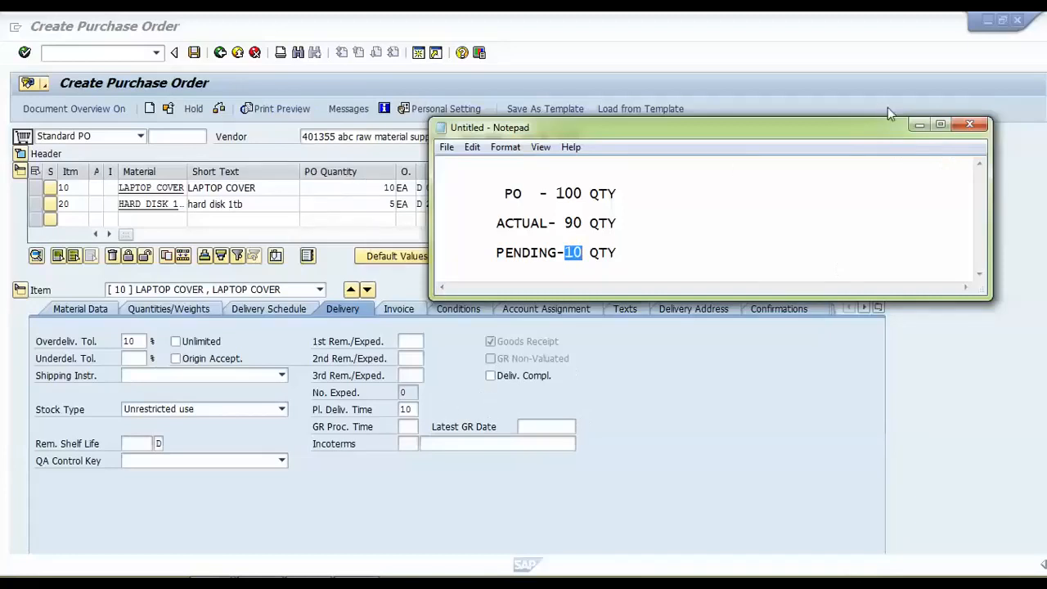
pyautogui.click(919, 124)
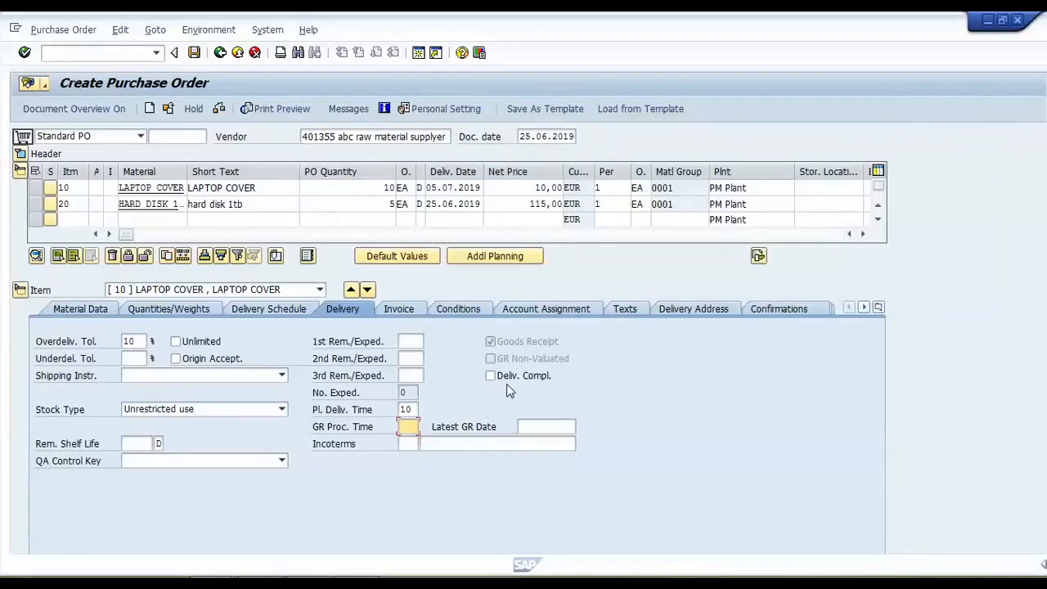
# Examine the print preview of the purchase order and return to the order entry.
pyautogui.click(265, 117)
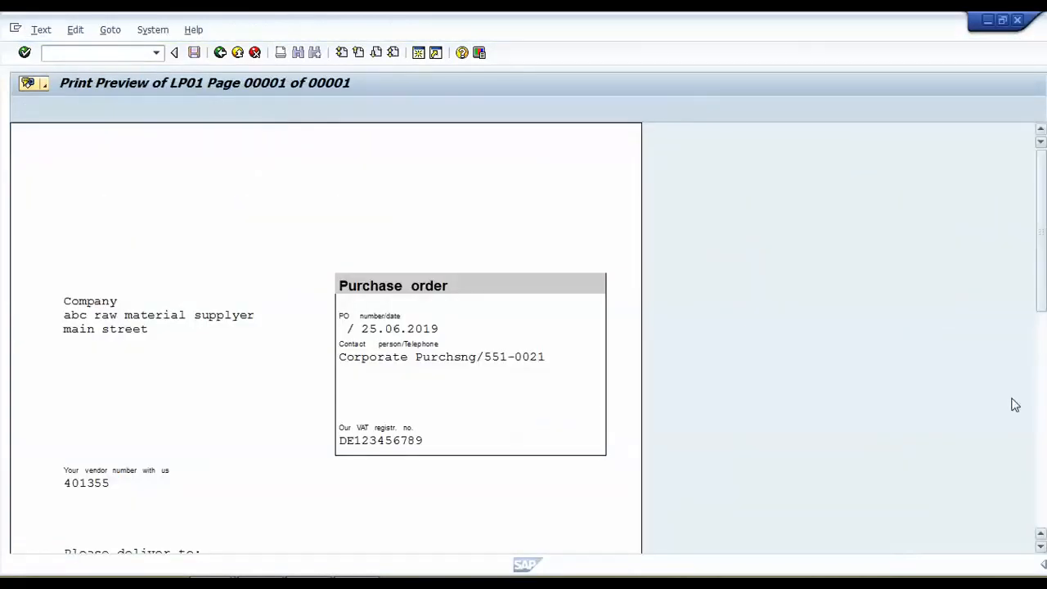
pyautogui.moveTo(1037, 300); pyautogui.dragTo(1041, 254)
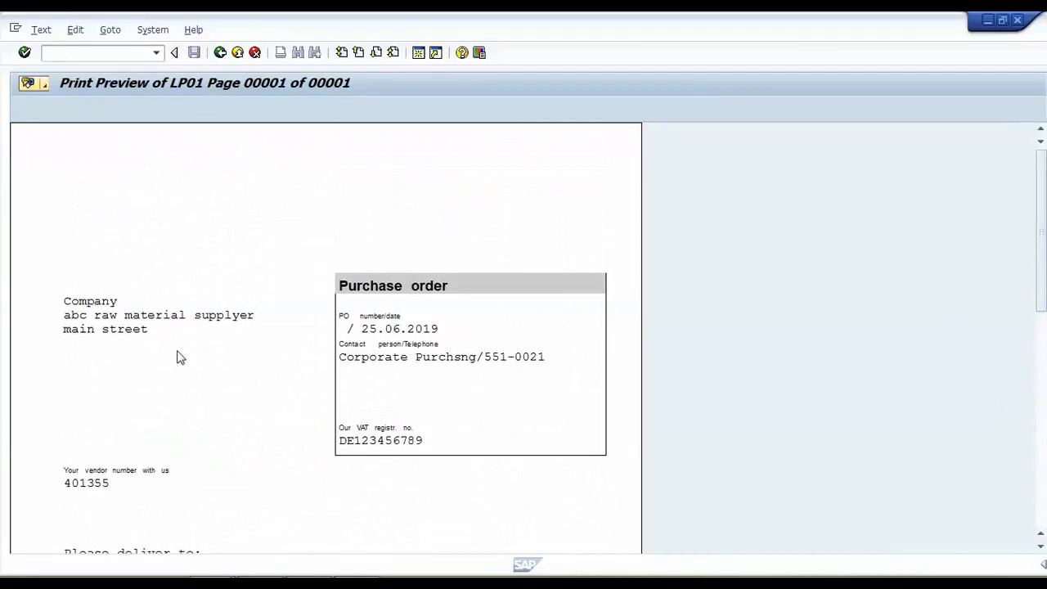
pyautogui.click(224, 56)
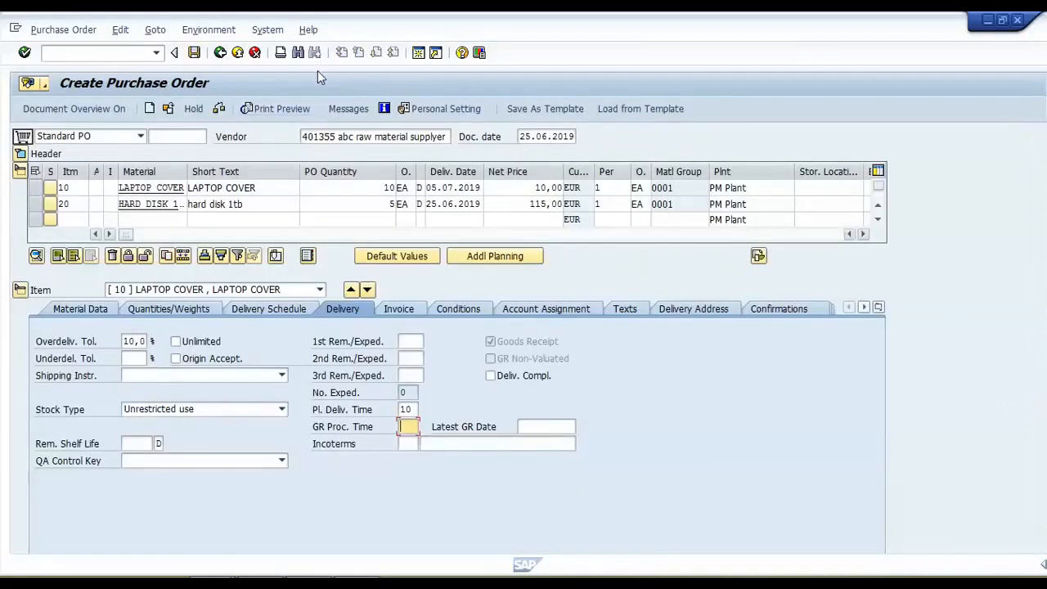
# Check the purchase order for errors and save it.
pyautogui.click(219, 110)
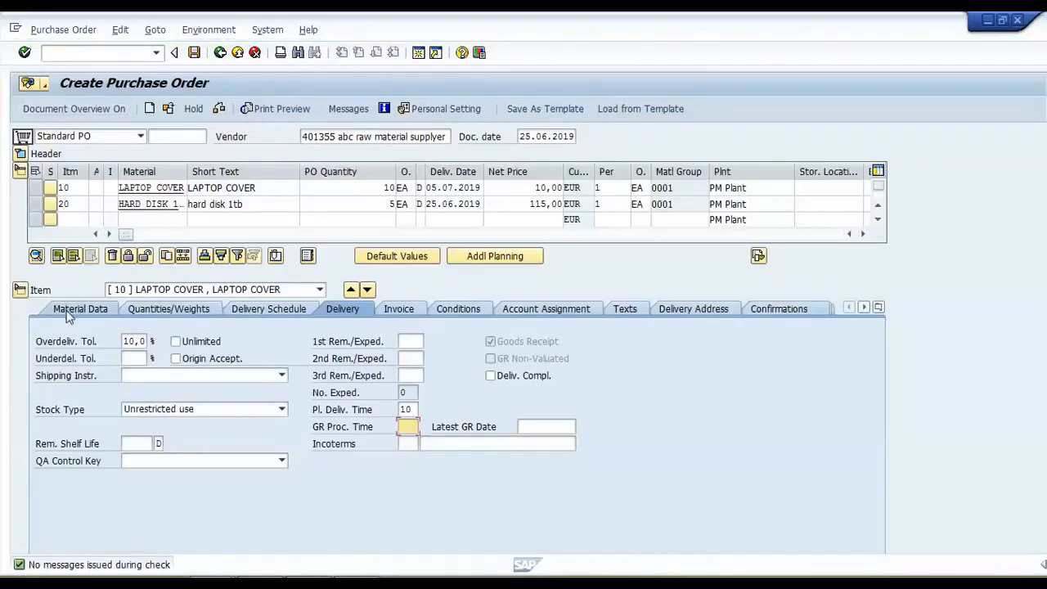
pyautogui.click(195, 53)
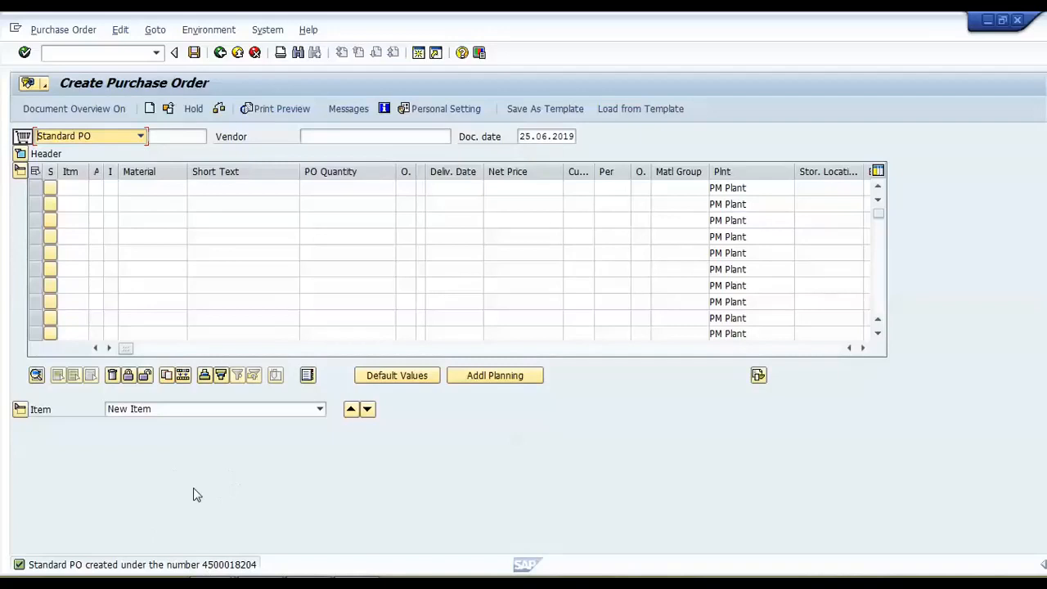
# Open a new session and start ME9F - Print/Transmit from the purchase order messages under Logistics, Materials Management, Purchasing.
pyautogui.click(418, 53)
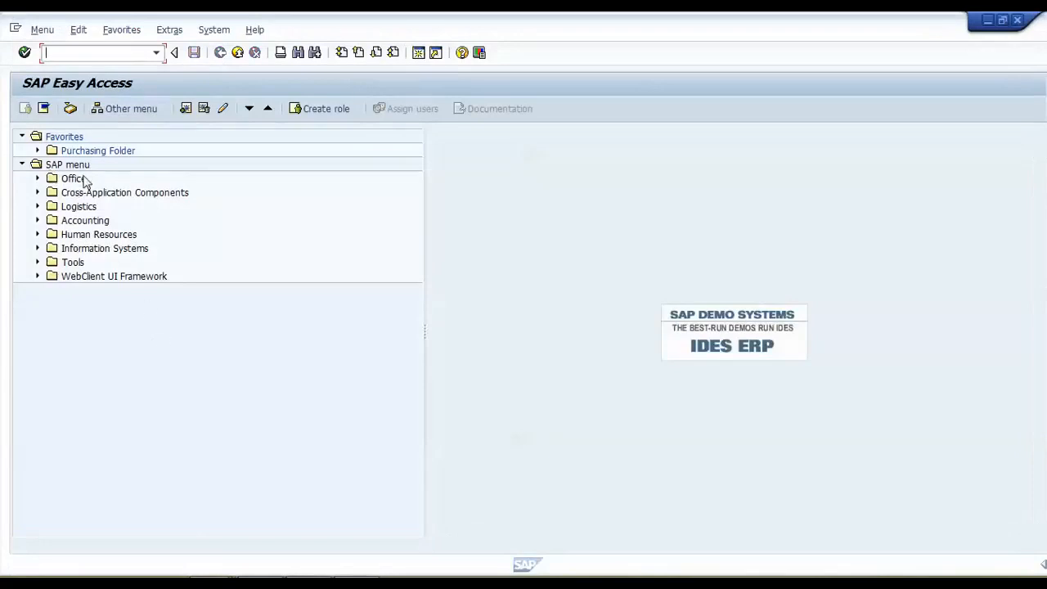
pyautogui.click(37, 207)
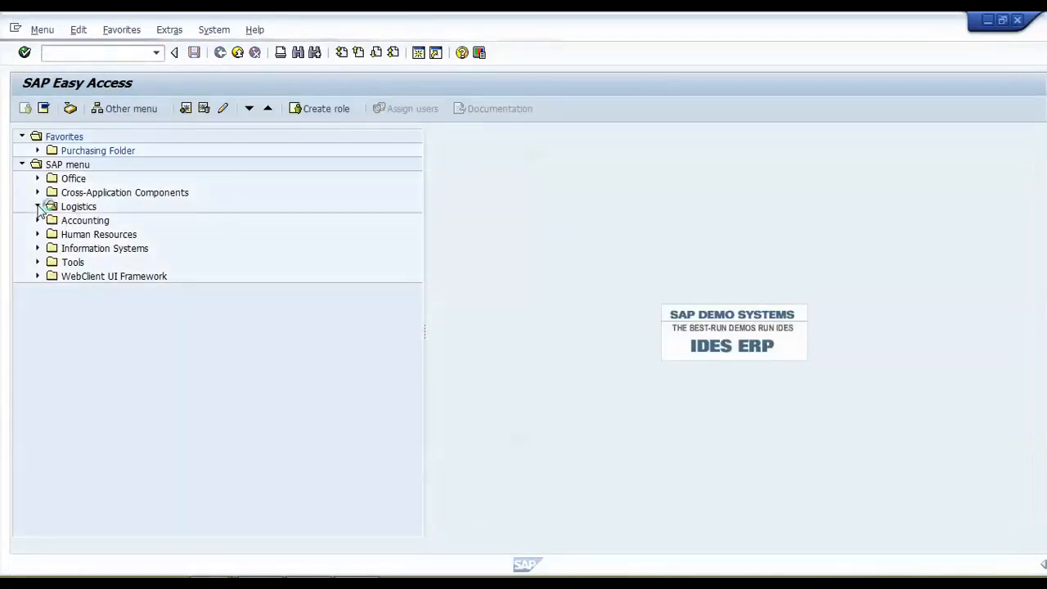
pyautogui.click(54, 221)
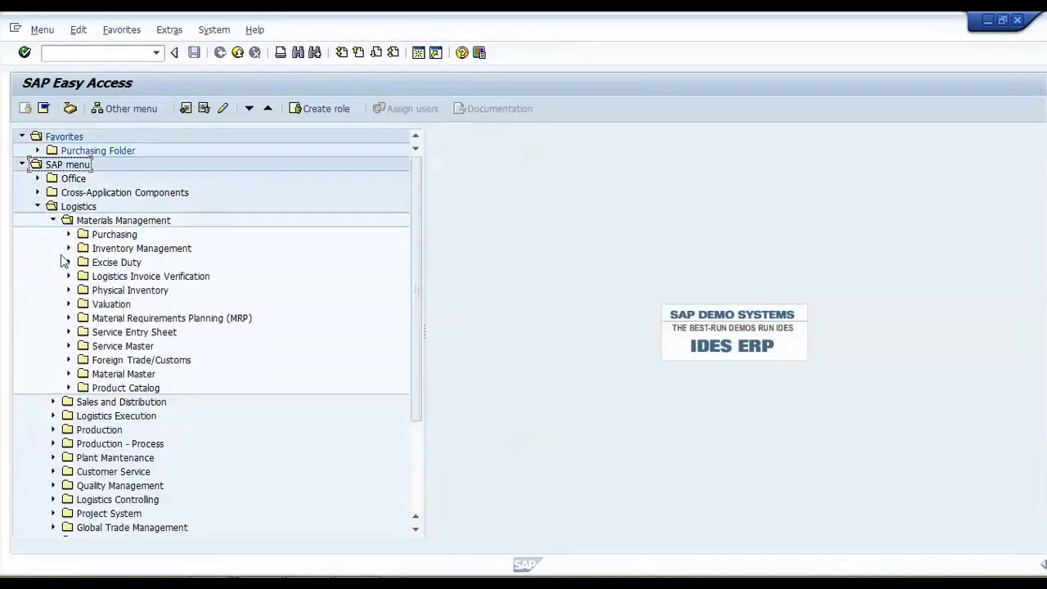
pyautogui.click(69, 235)
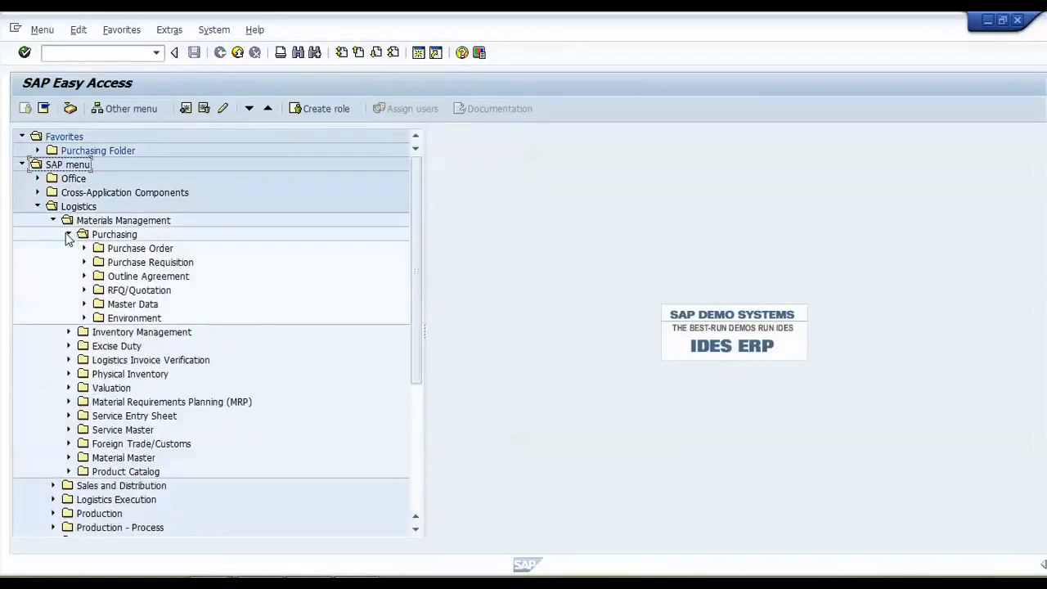
pyautogui.click(83, 248)
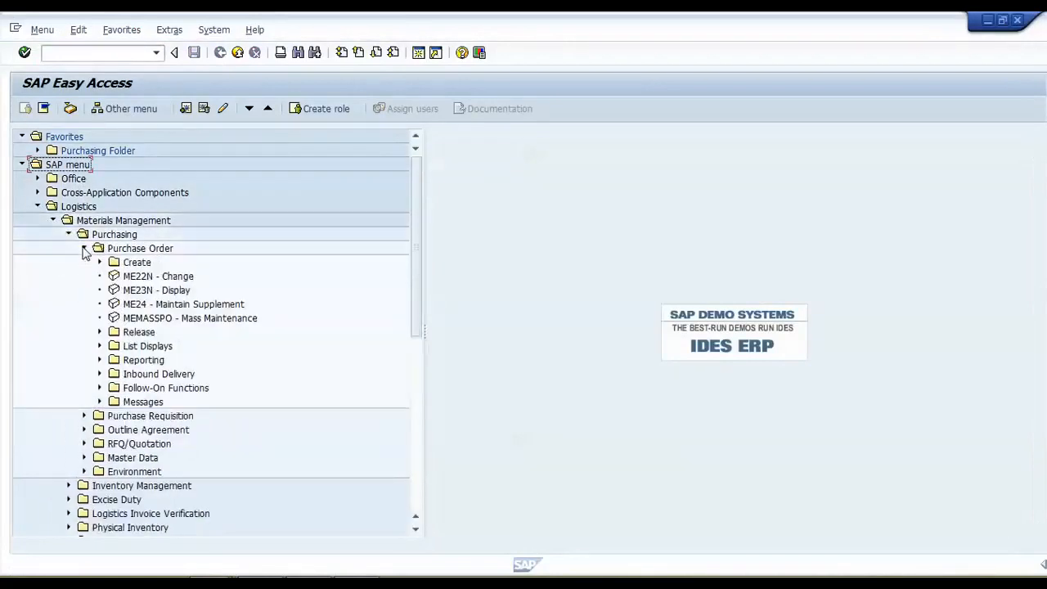
pyautogui.click(99, 401)
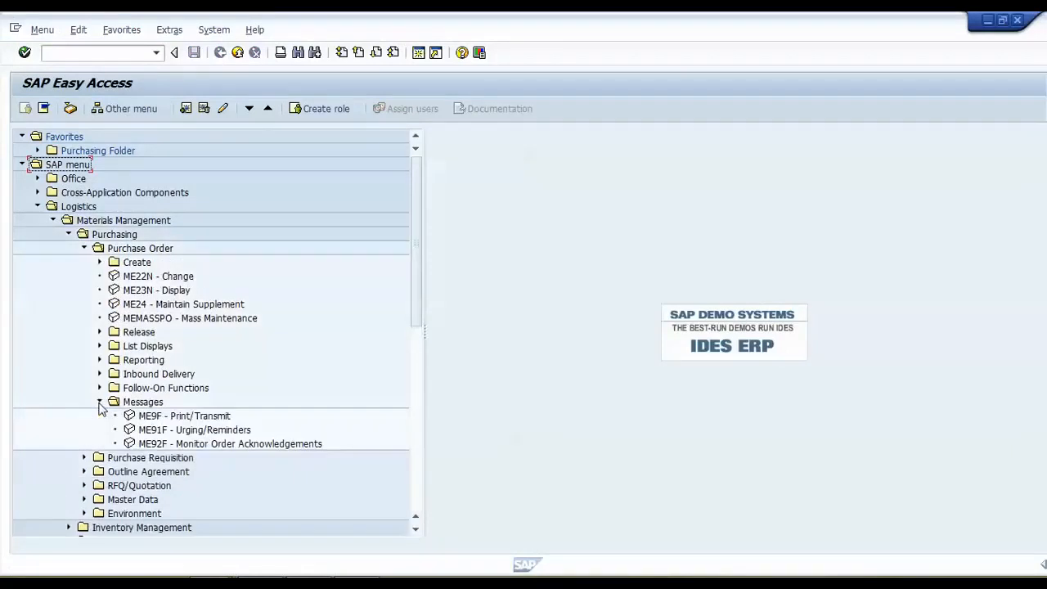
pyautogui.click(172, 417)
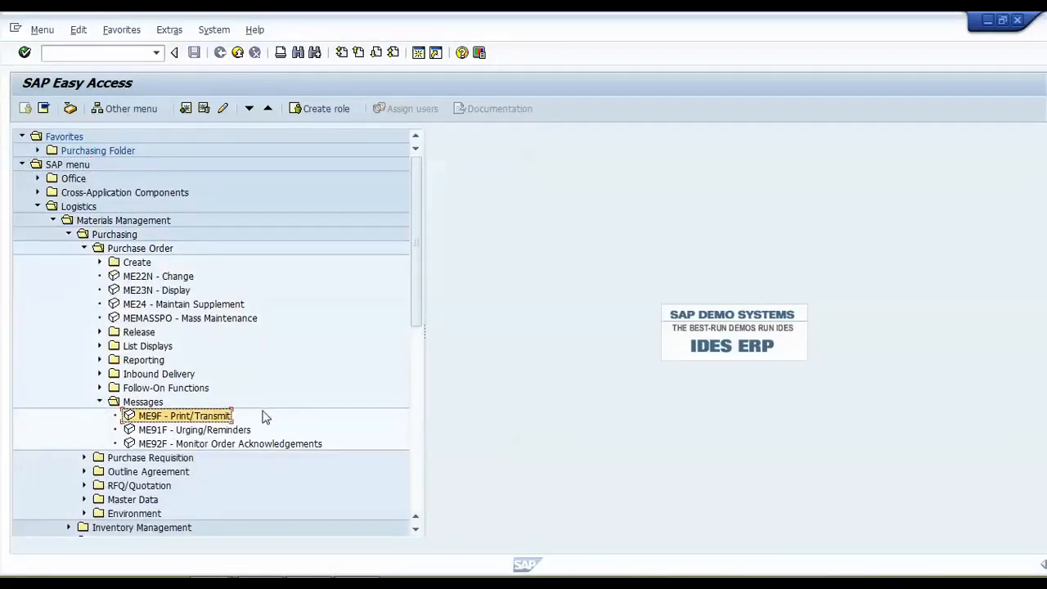
pyautogui.doubleClick(223, 420)
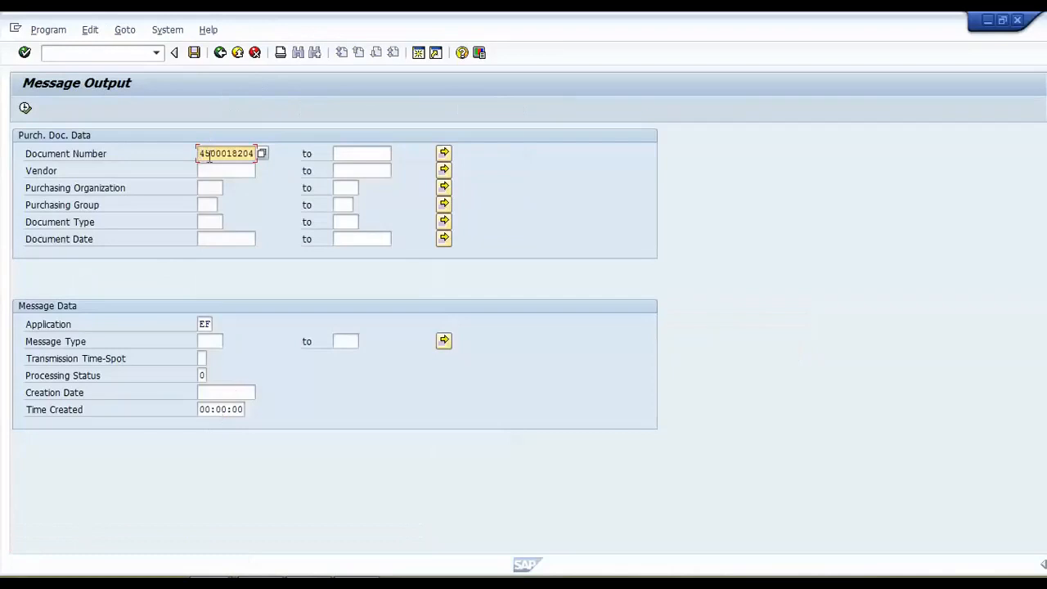
# List the output messages for the saved purchase order's document number with application EF and processing status 0, and output its NEU message.
pyautogui.moveTo(201, 156); pyautogui.dragTo(256, 162)
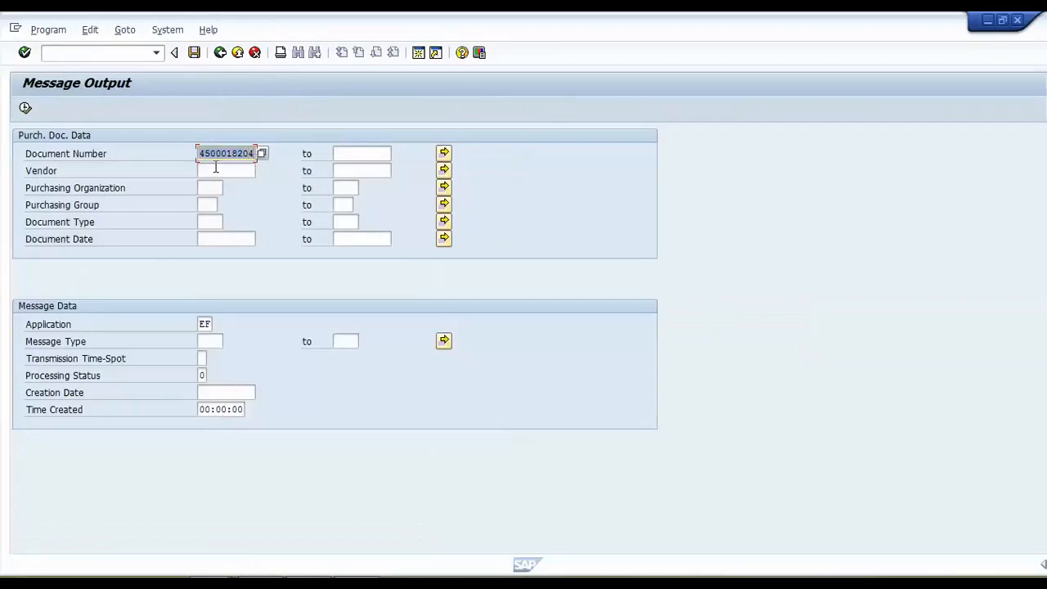
pyautogui.click(217, 158)
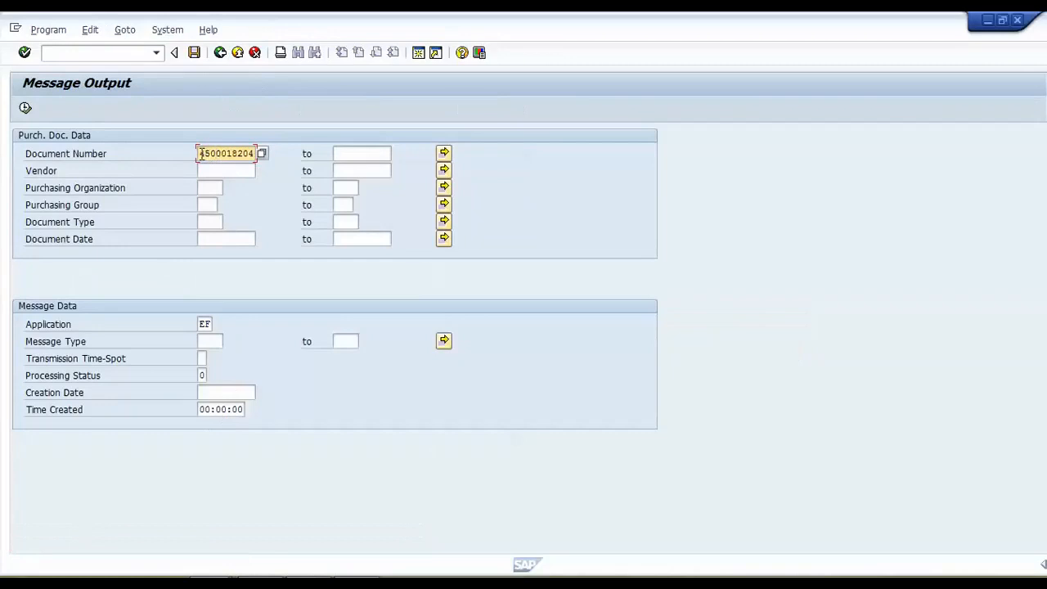
pyautogui.moveTo(200, 153); pyautogui.dragTo(266, 162)
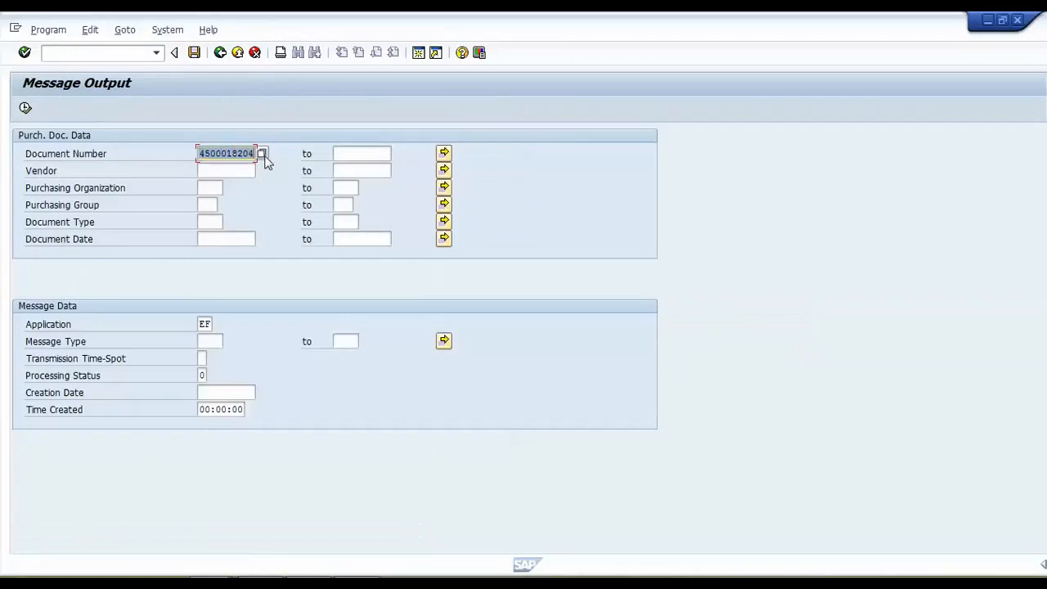
pyautogui.click(217, 155)
pyautogui.moveTo(201, 156); pyautogui.dragTo(262, 154)
pyautogui.click(26, 109)
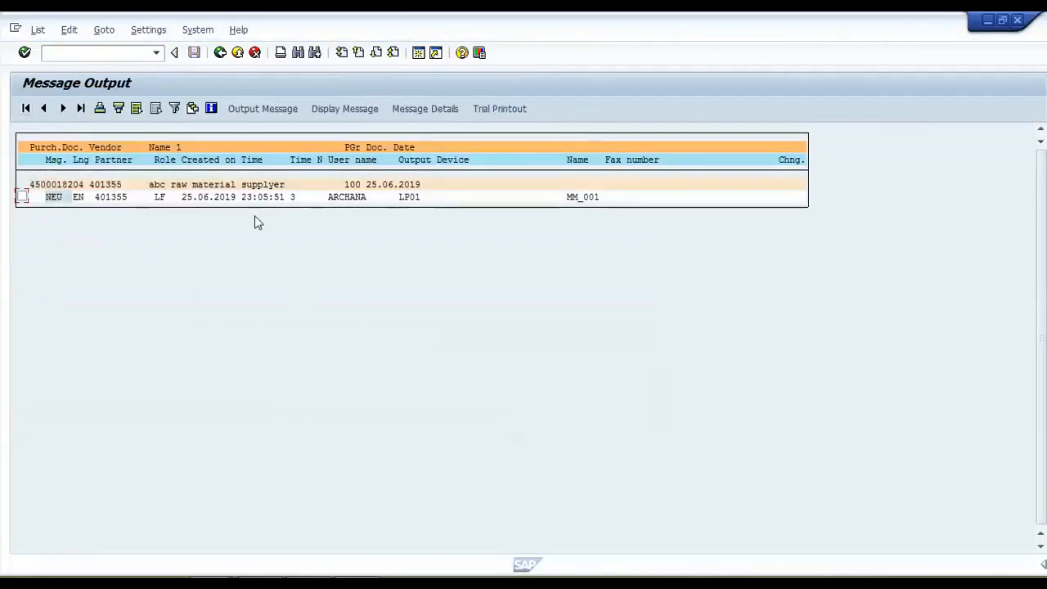
pyautogui.click(22, 198)
pyautogui.click(239, 113)
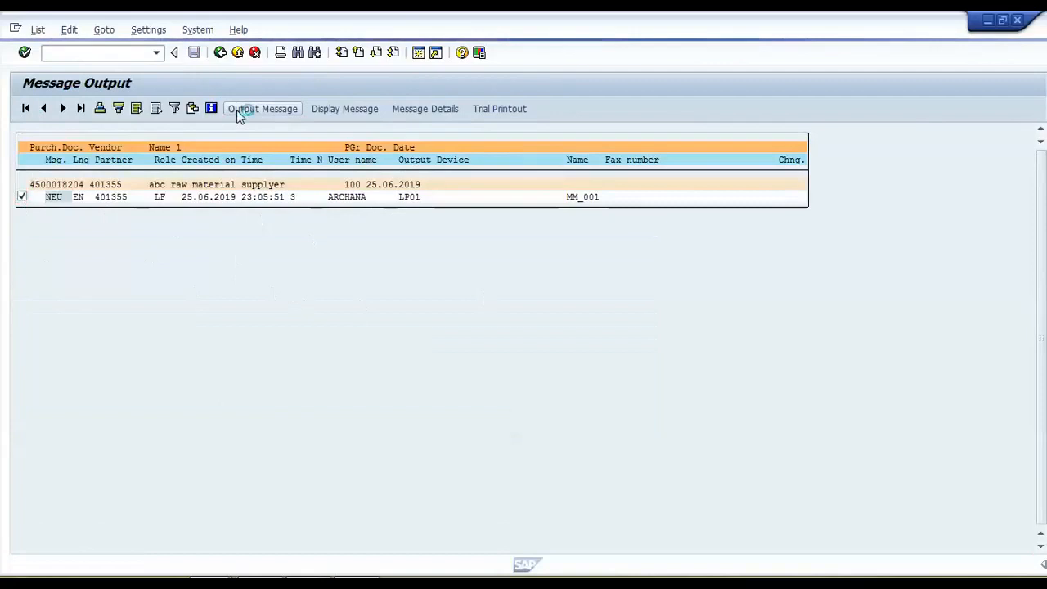